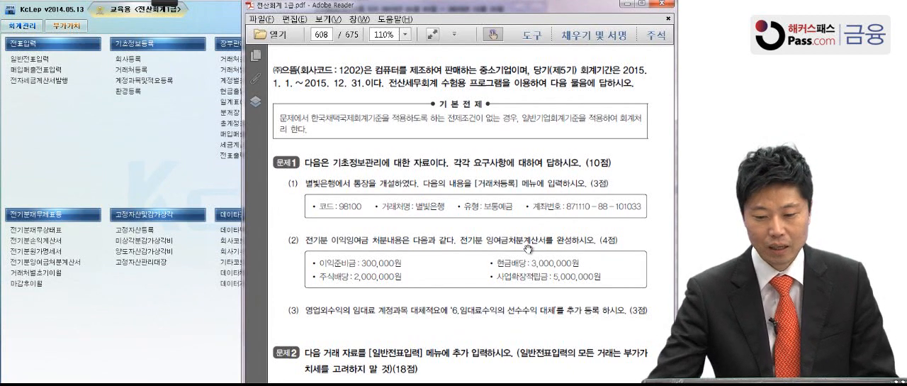
Review question 1 of problem 1 in the exam PDF and open the 금융기관 list of 거래처등록 in KcLep
left_click_drag(477, 340, 482, 258)
left_click_drag(481, 304, 478, 260)
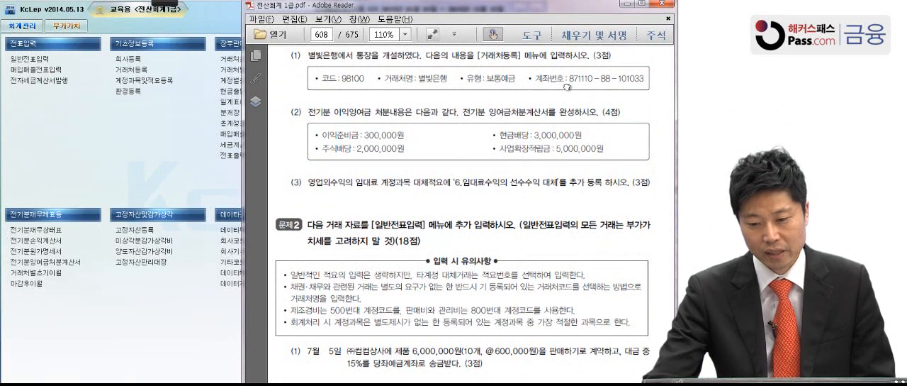
left_click(124, 67)
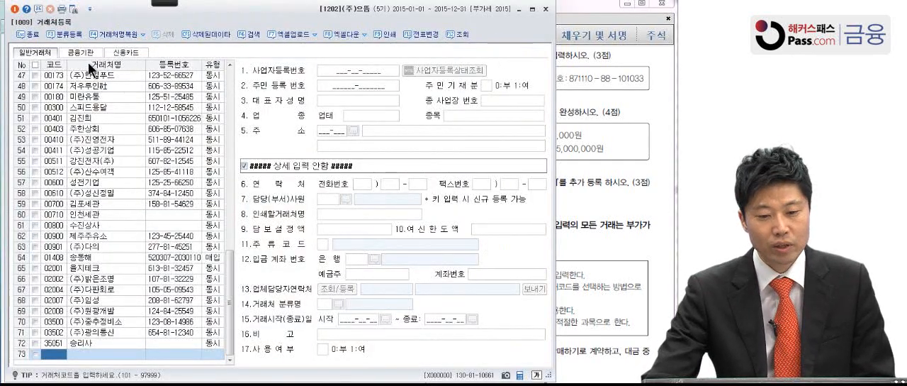
left_click(81, 52)
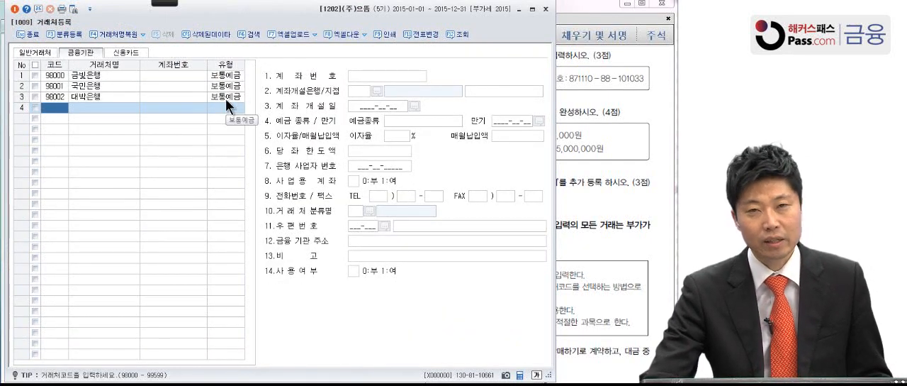
Check the given data in the PDF and add a new financial institution with code 98100
left_click(599, 143)
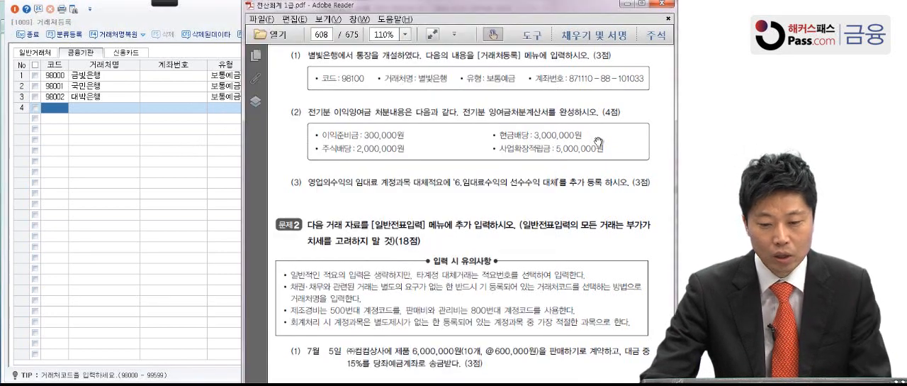
left_click(64, 103)
type("98100")
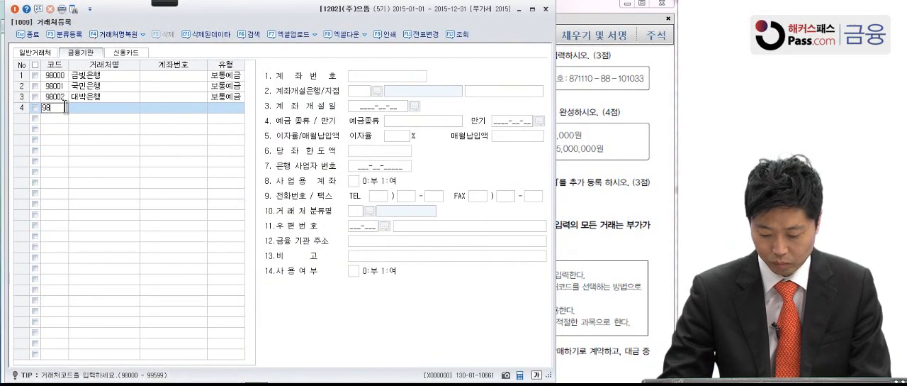
key("Return")
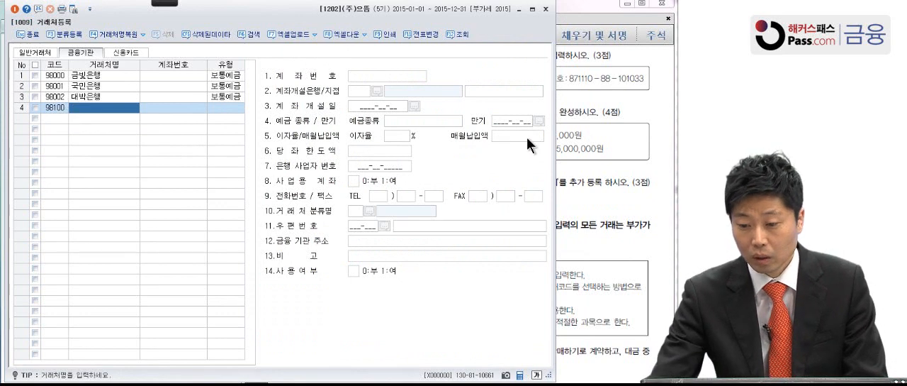
Name the institution with code 98100 별빛은행 and set its type to 보통예금
left_click(600, 122)
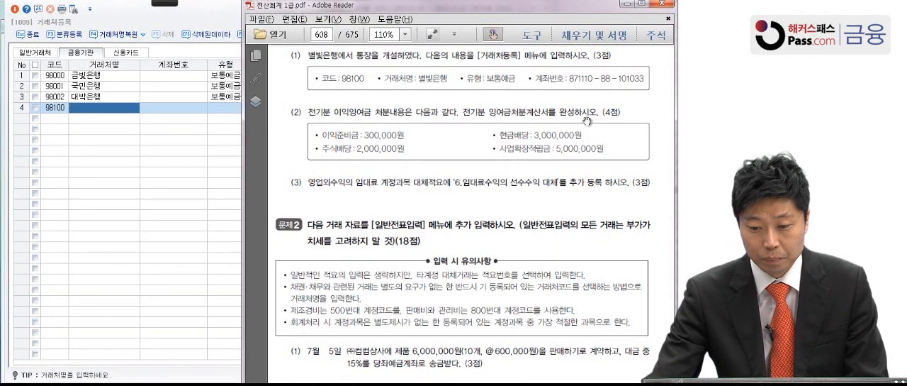
left_click(189, 187)
left_click(125, 107)
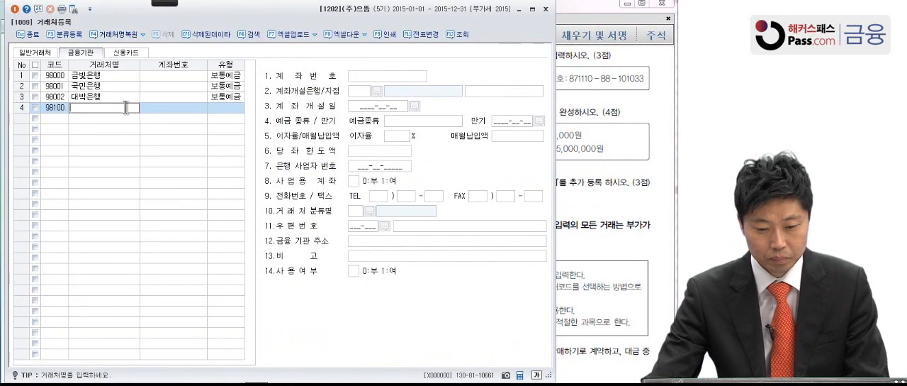
type("별")
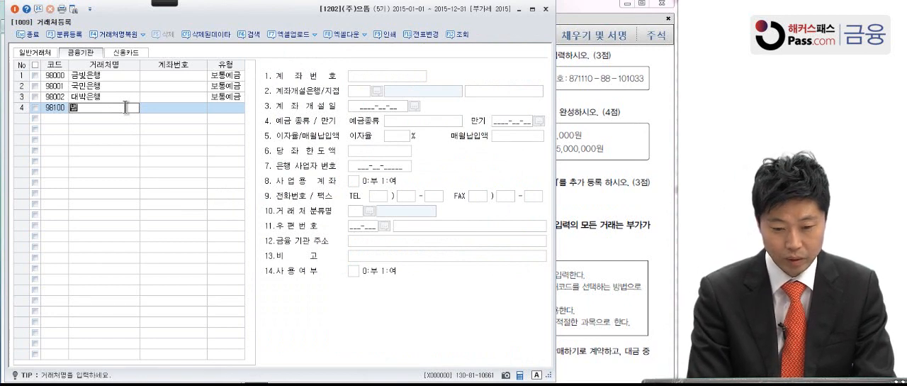
type("빛은행")
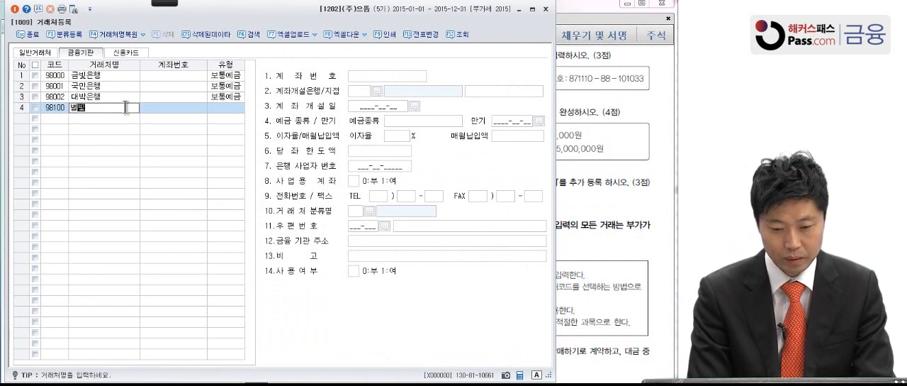
key("Return")
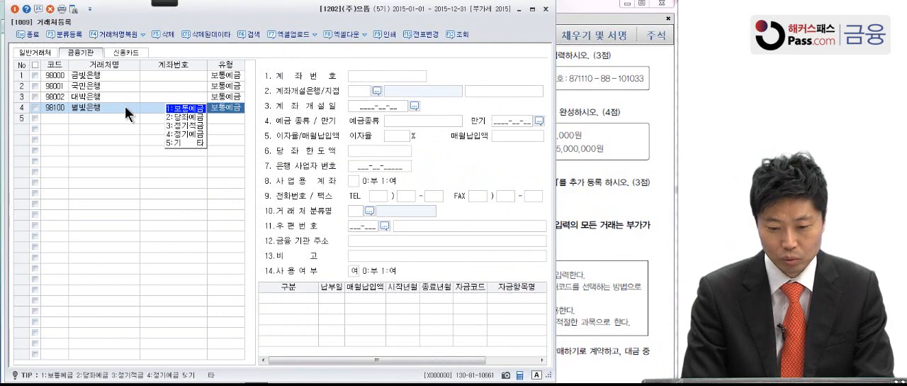
key("Return")
Enter the bank account number from the PDF in the 계좌번호 field of 별빛은행
left_click(195, 104)
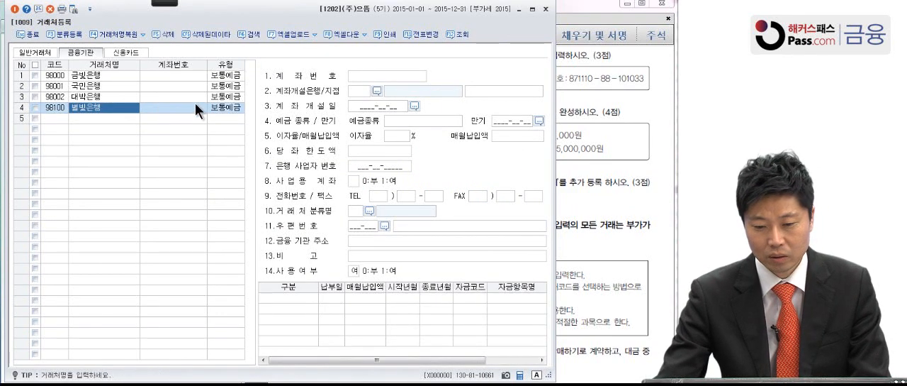
left_click(363, 77)
left_click_drag(301, 21, 70, 19)
left_click(486, 101)
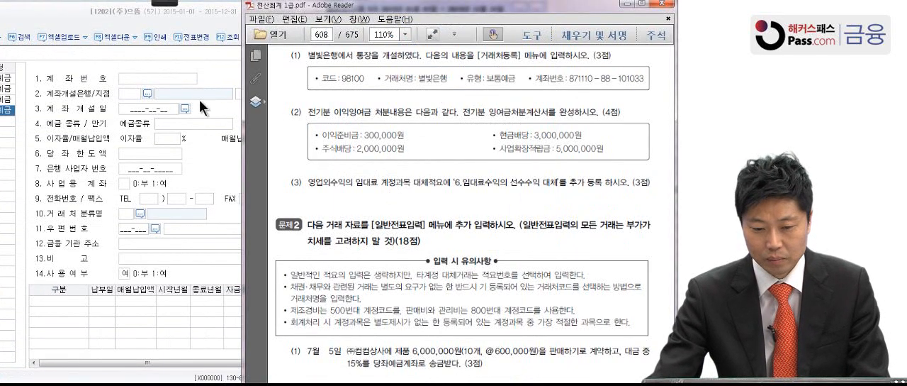
left_click(164, 79)
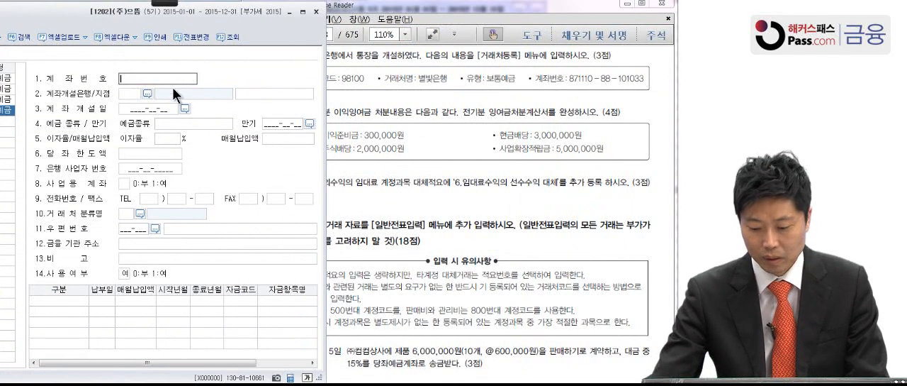
type("871")
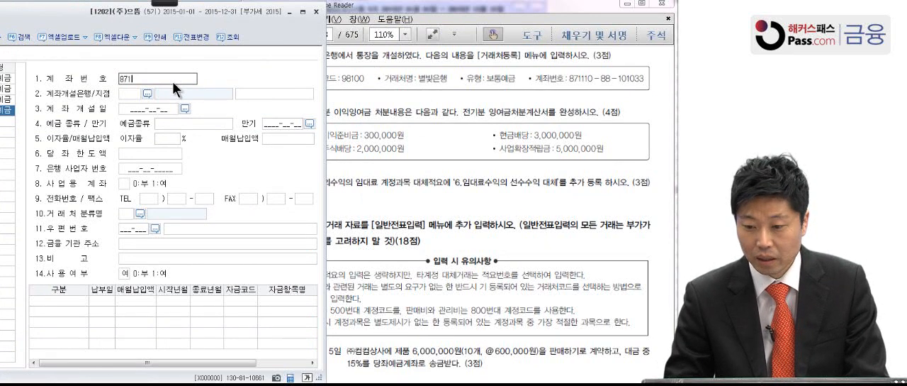
type("110-88-1010")
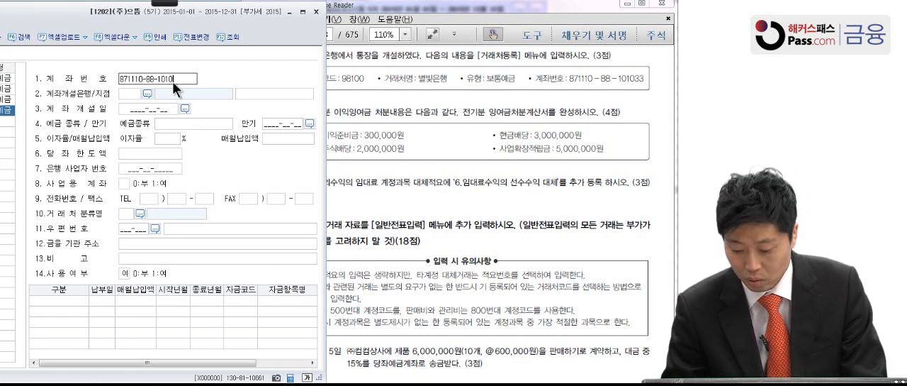
type("33")
key("Return")
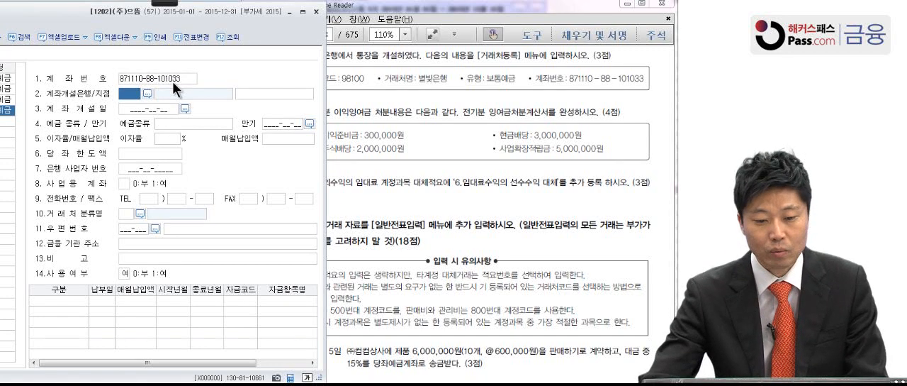
Finish the 별빛은행 registration and close the 거래처등록 form
left_click_drag(75, 28, 386, 30)
left_click(172, 121)
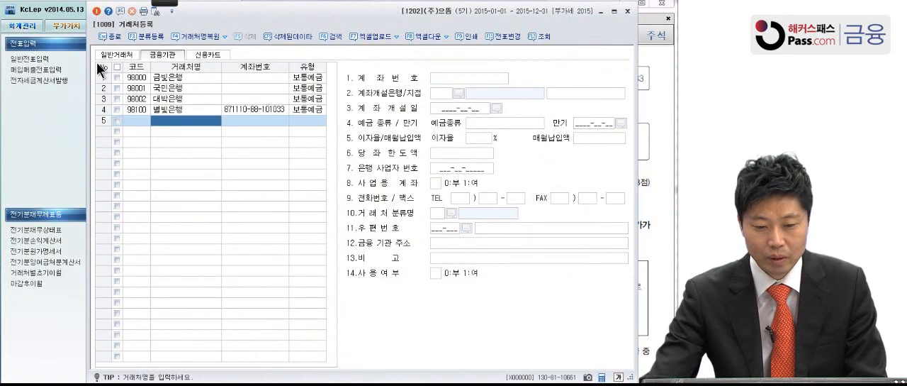
left_click(107, 39)
Read question 2 in the exam PDF and open 전기분잉여금처분계산서 in KcLep
left_click(583, 170)
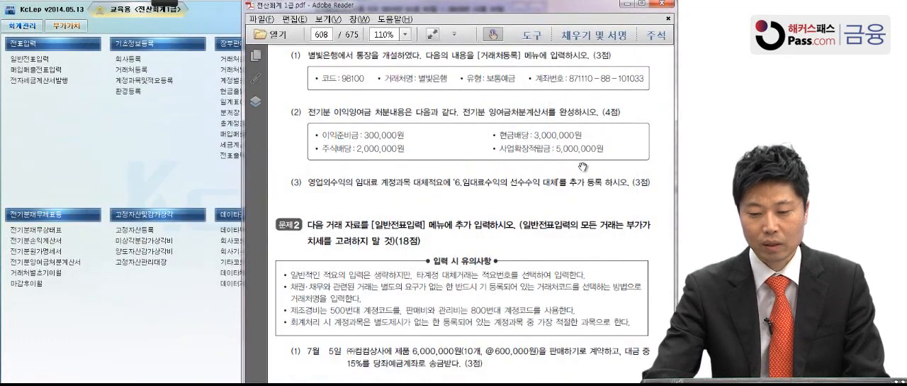
scroll(581, 203, "down", 2)
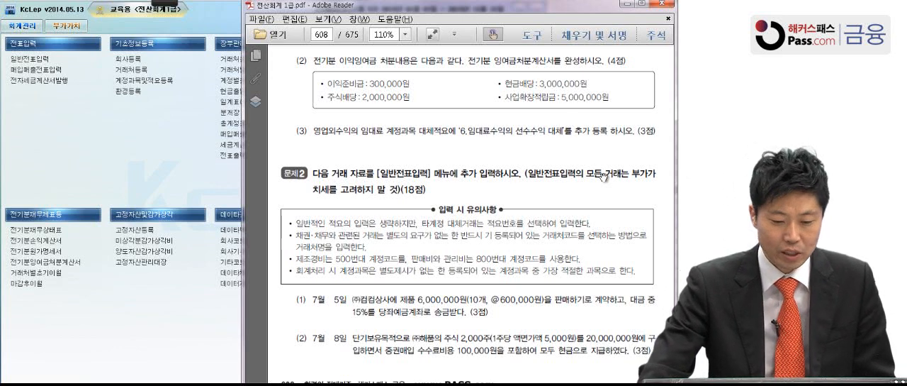
left_click(40, 263)
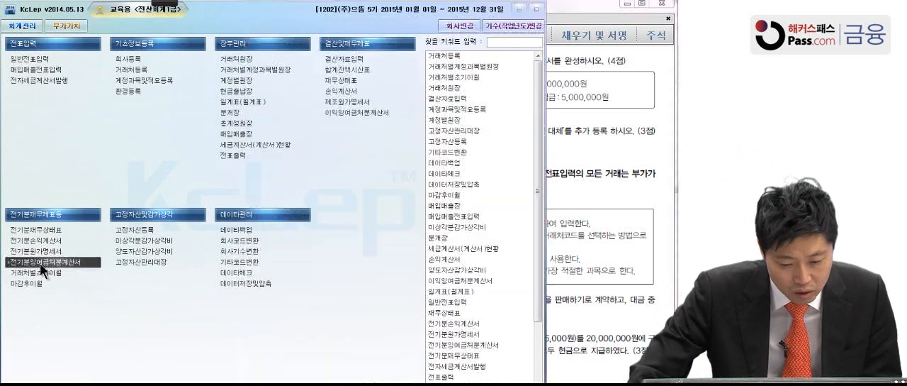
left_click(40, 263)
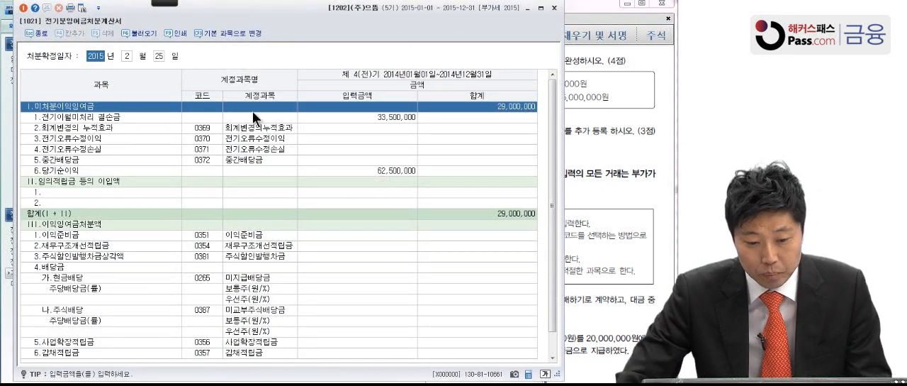
Enter 300,000 as the 이익준비금 amount in the prior-year appropriation statement
left_click(594, 122)
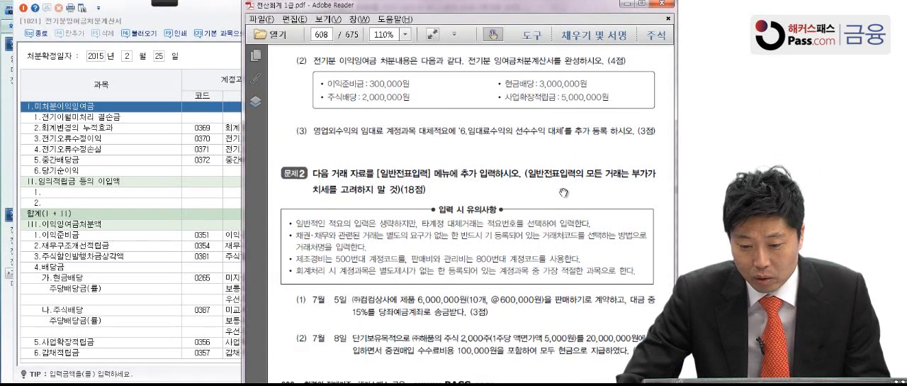
left_click(214, 267)
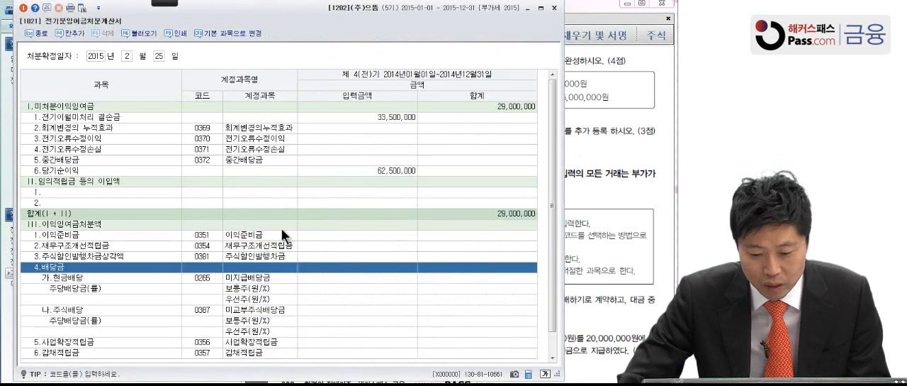
left_click(336, 234)
left_click(353, 237)
type("300,000")
key("Return")
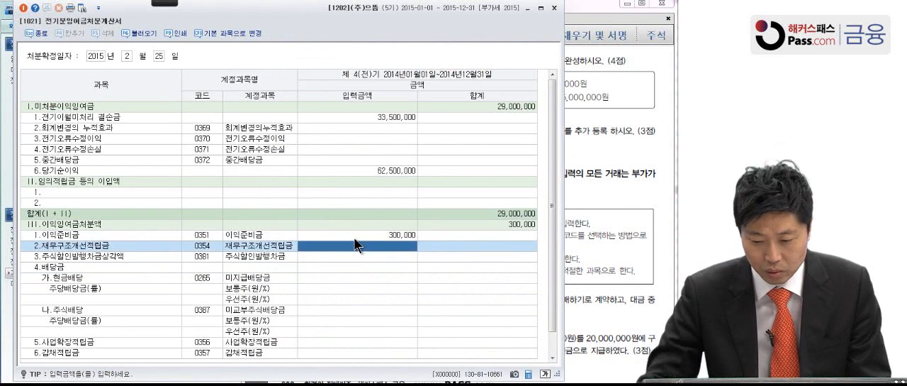
Check the dividend figures in the PDF and enter 3,000,000 as the 현금배당 amount
left_click(619, 175)
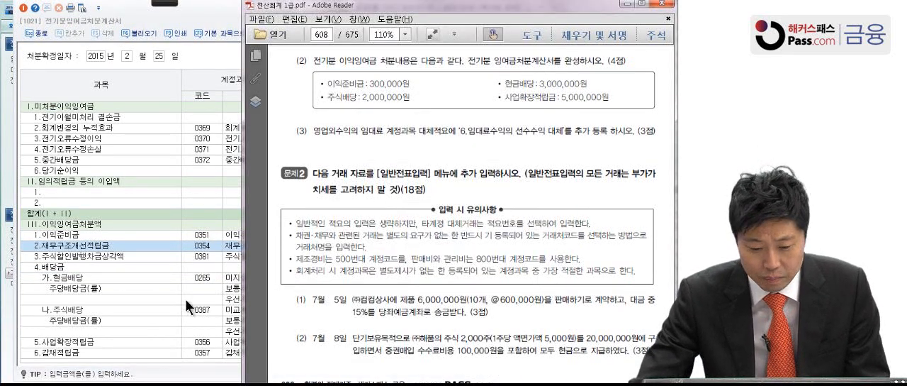
left_click(175, 280)
left_click(368, 285)
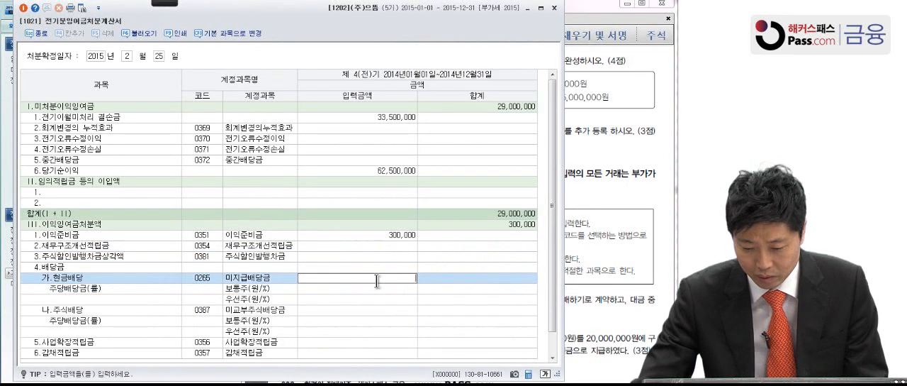
type("3,000,000")
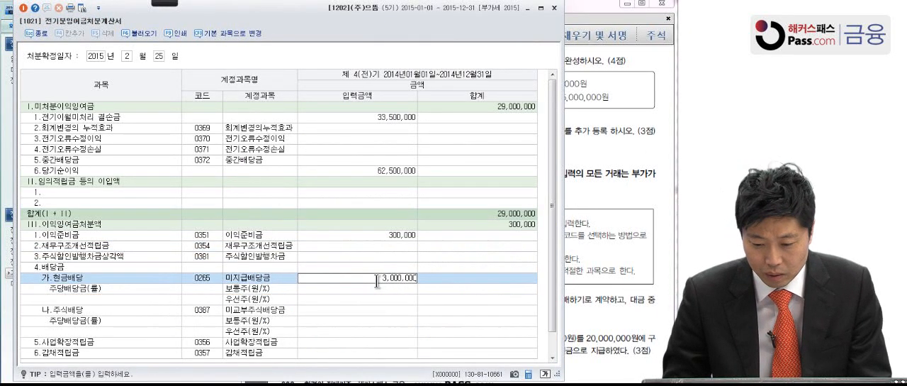
key("Return")
Check the PDF again and enter 2,000,000 as the 주식배당 amount
left_click(602, 211)
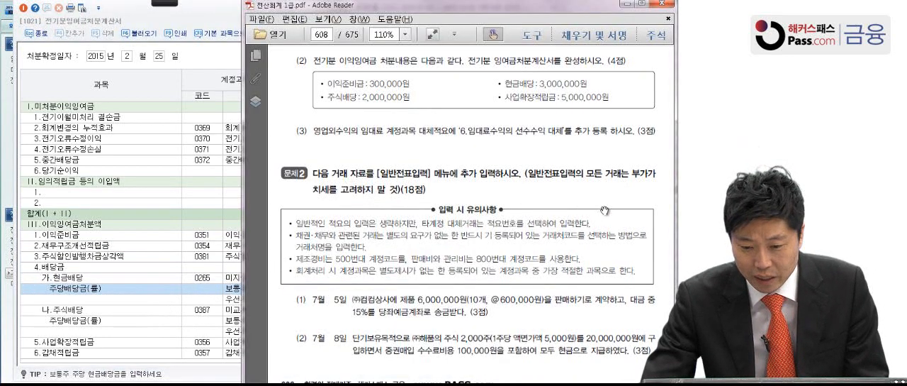
left_click(213, 312)
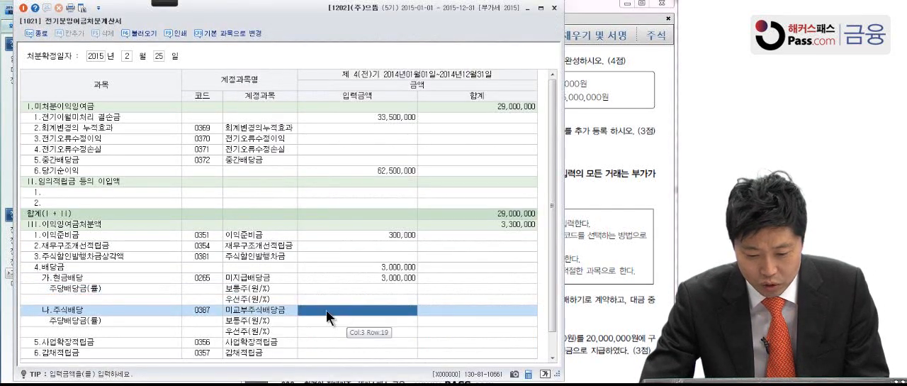
left_click(333, 312)
type("2000000")
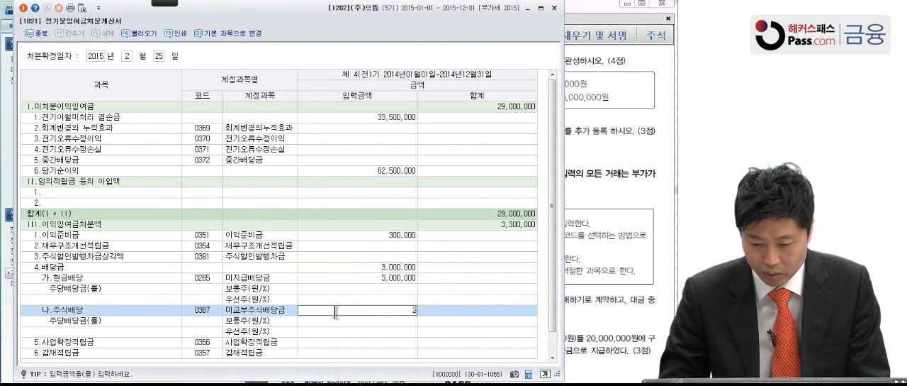
key("Return")
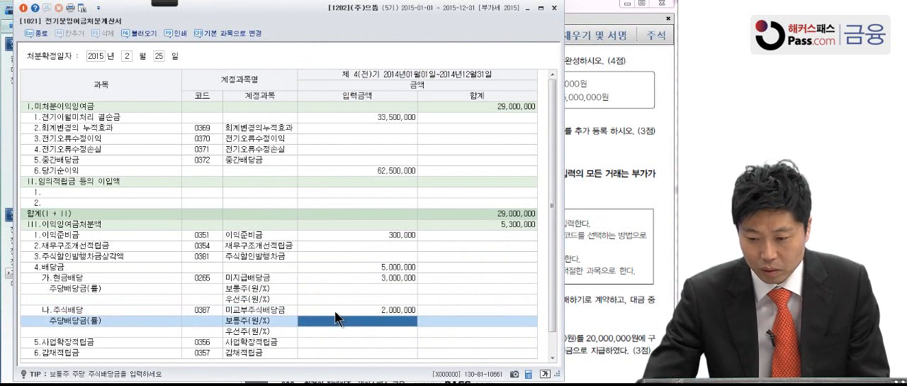
Enter 5,000,000 as the 사업확장적립금 amount in the prior-year appropriation statement
left_click(667, 107)
left_click(203, 278)
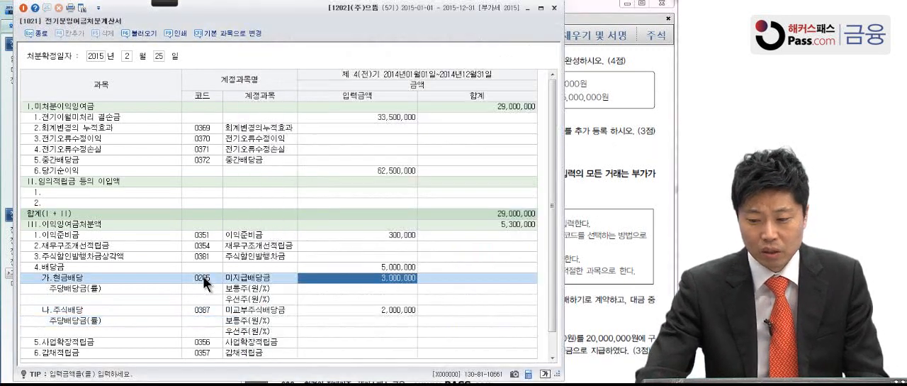
scroll(205, 261, "down", 1)
left_click(314, 320)
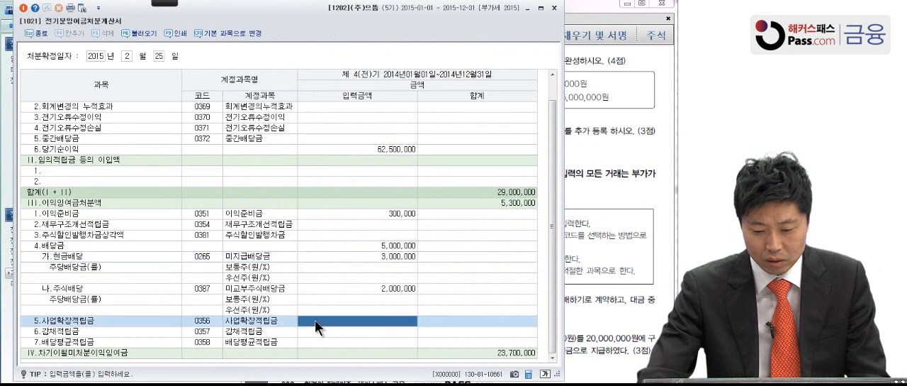
type("5000000")
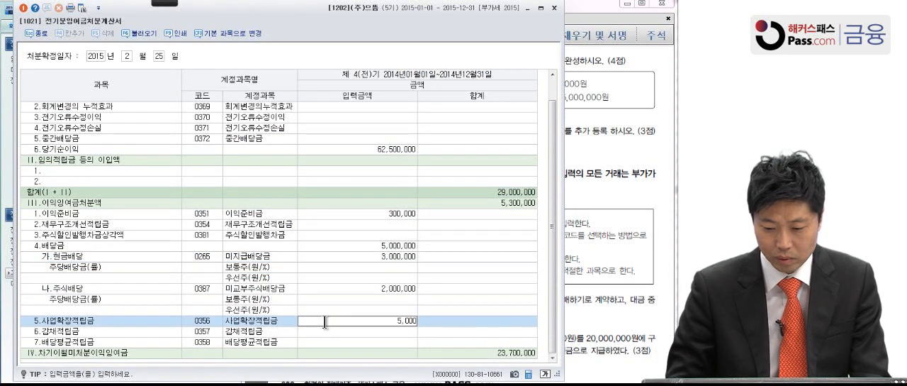
key("Return")
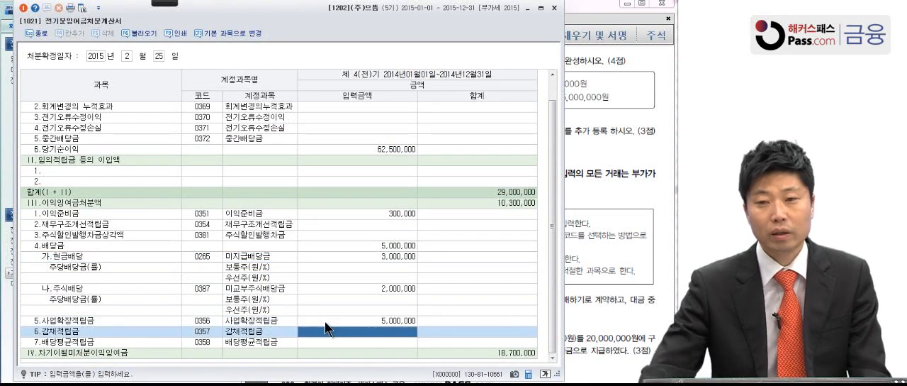
Check the 처분확정일자 against the prior-year period in the appropriation statement, and close the statement
left_click(342, 287)
left_click(350, 222)
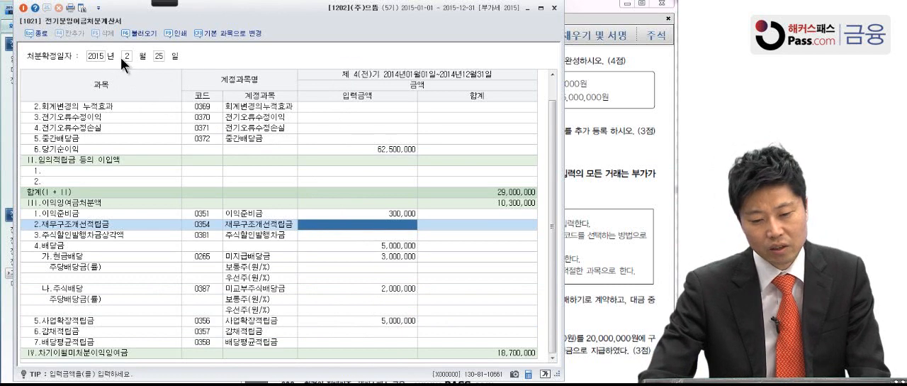
left_click(102, 54)
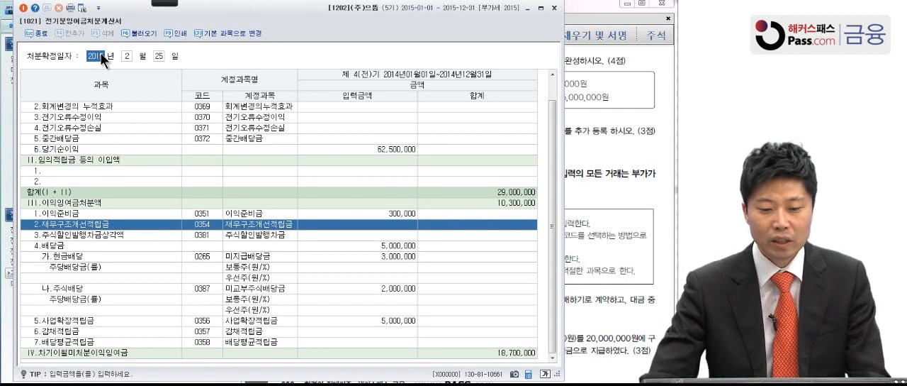
left_click(122, 56)
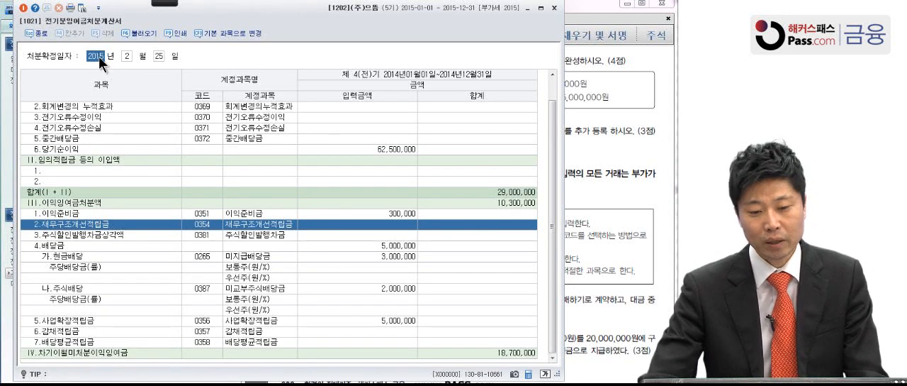
left_click(101, 57)
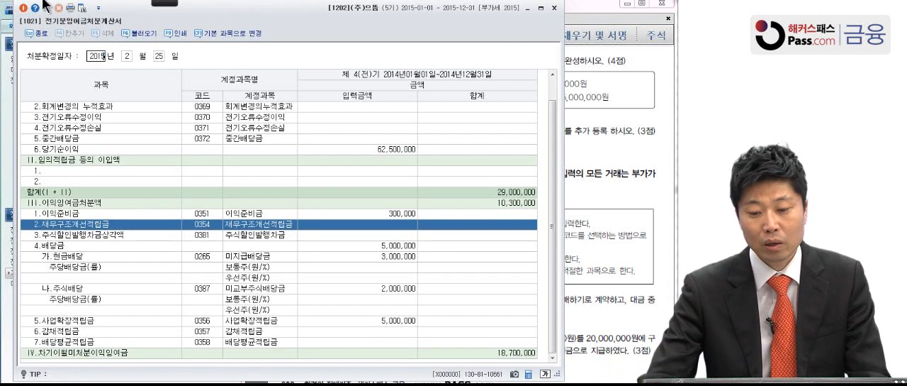
left_click(338, 75)
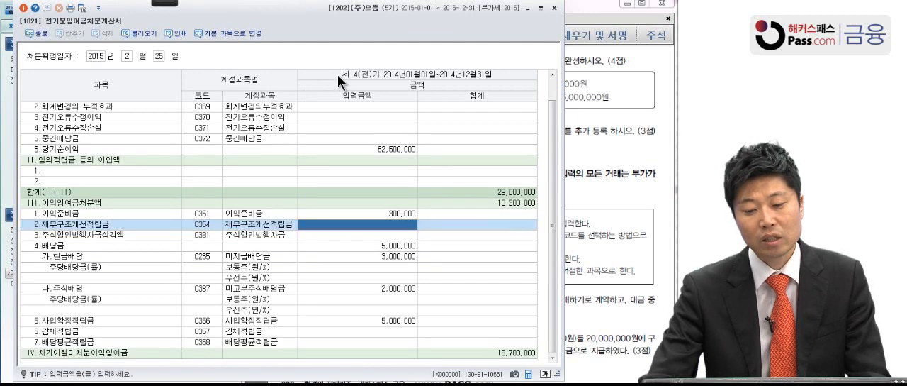
left_click(91, 57)
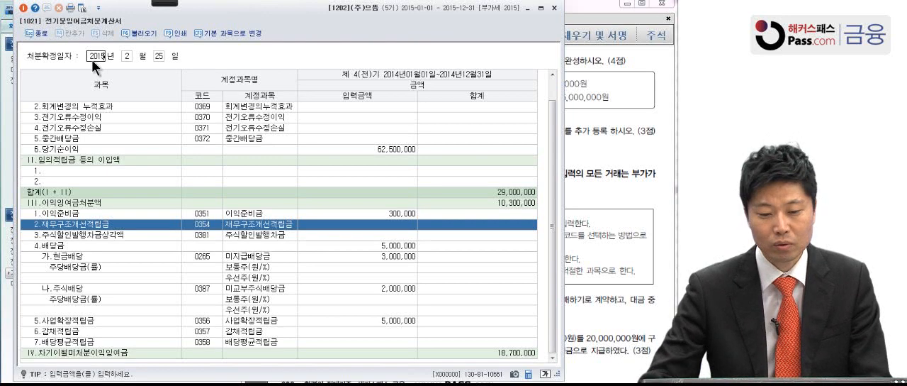
left_click(126, 57)
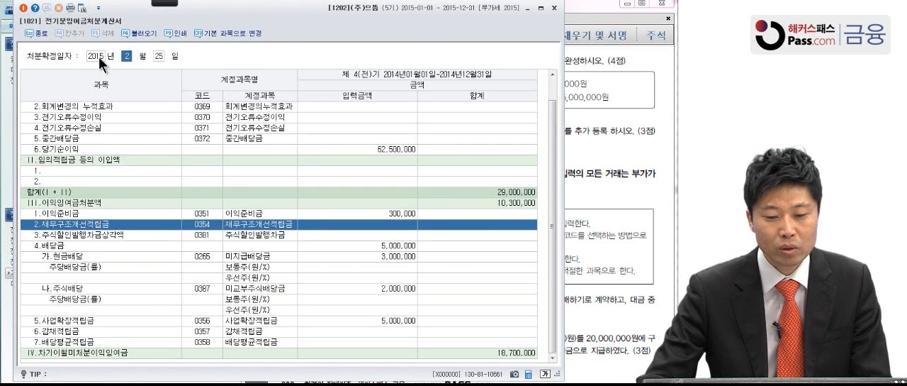
left_click(98, 57)
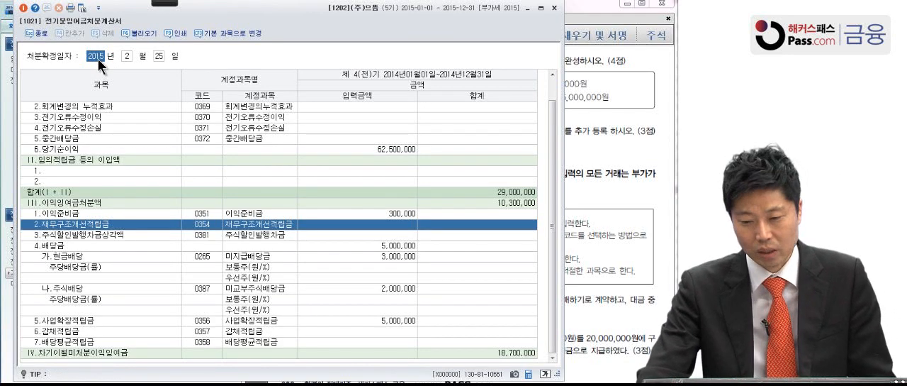
left_click(555, 8)
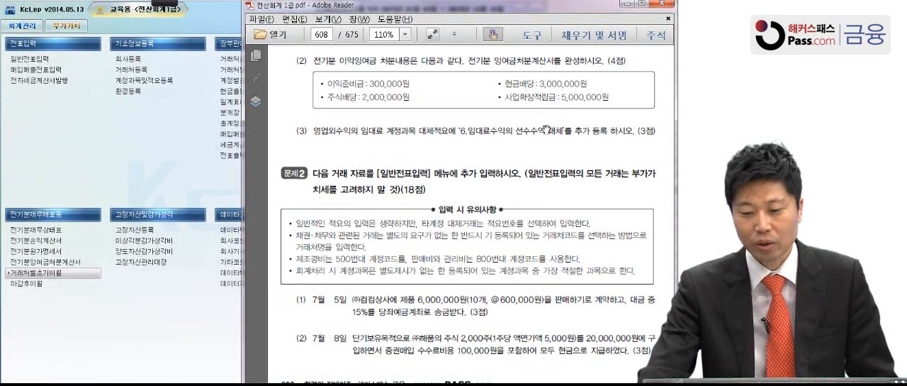
Read question 3 in the exam PDF, open 계정과목및적요등록 in KcLep and go to the 영업외수익 accounts
left_click_drag(452, 211, 448, 156)
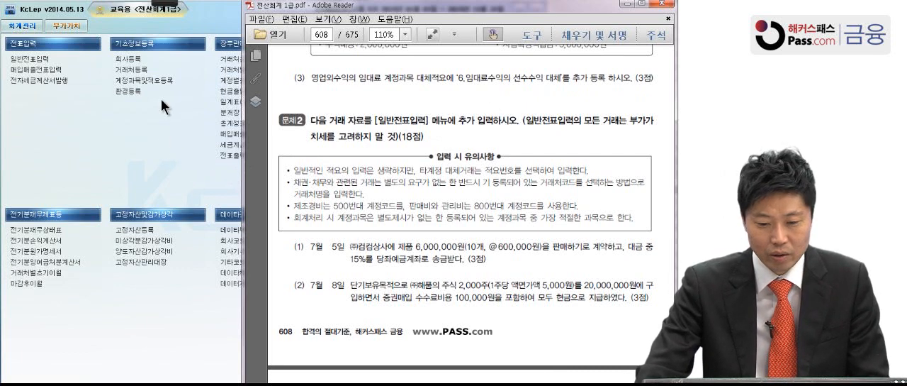
left_click(145, 80)
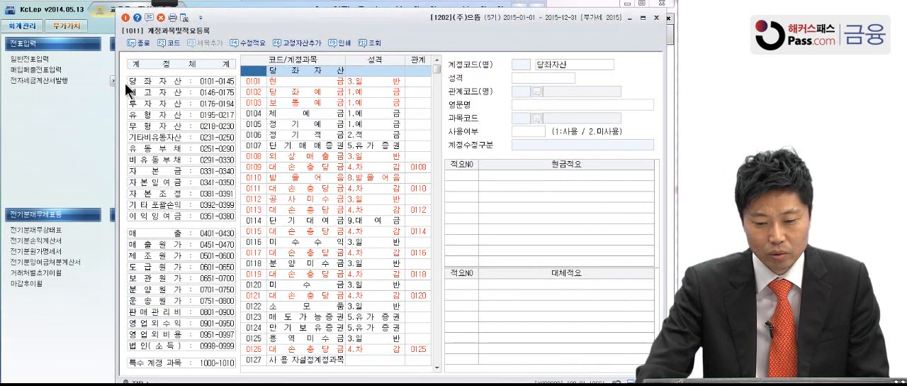
left_click_drag(249, 28, 219, 35)
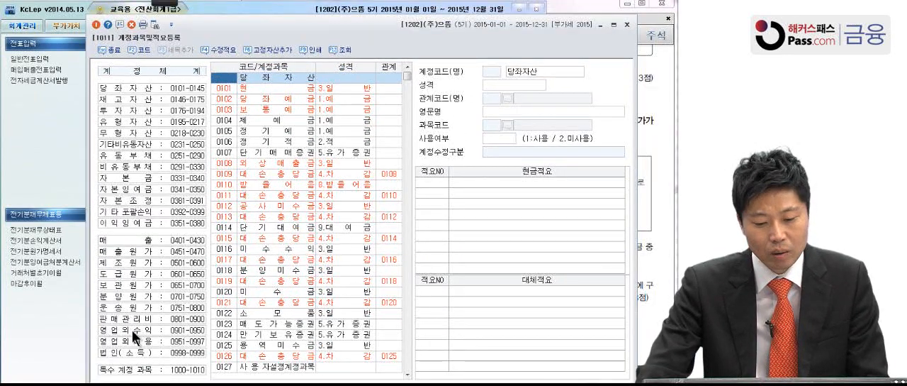
left_click(642, 149)
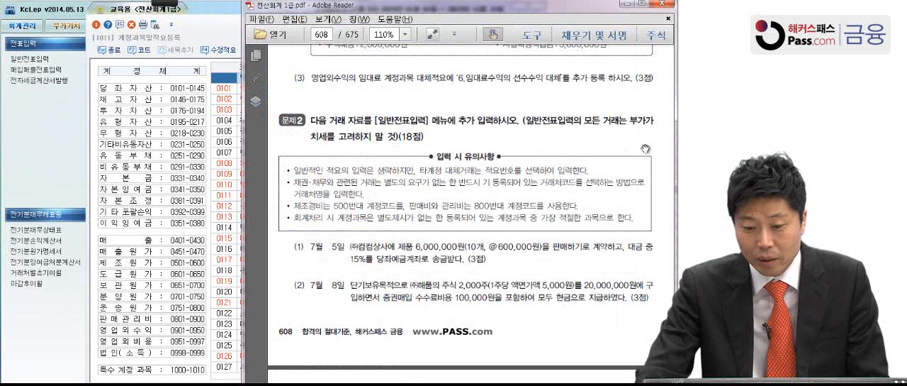
left_click(142, 330)
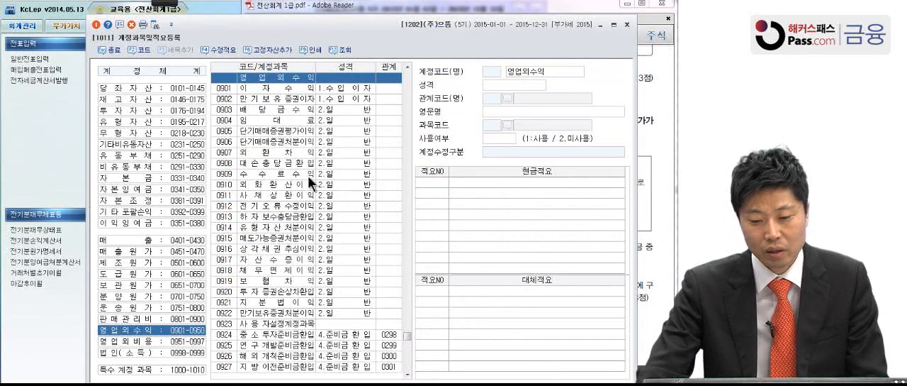
Select the 임대료 account among the 영업외수익 accounts and check the required 대체적요 wording in the PDF
left_click(646, 79)
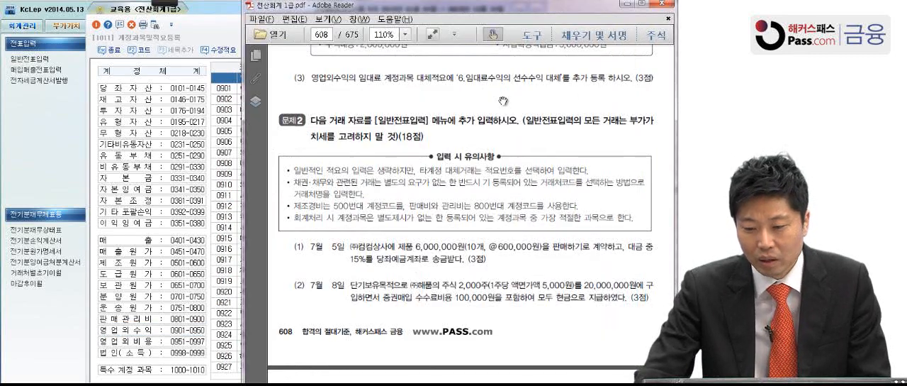
left_click(224, 134)
left_click(273, 122)
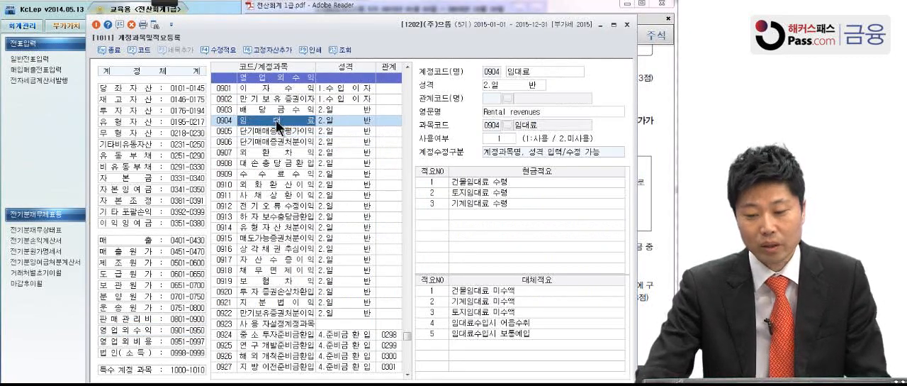
left_click(649, 114)
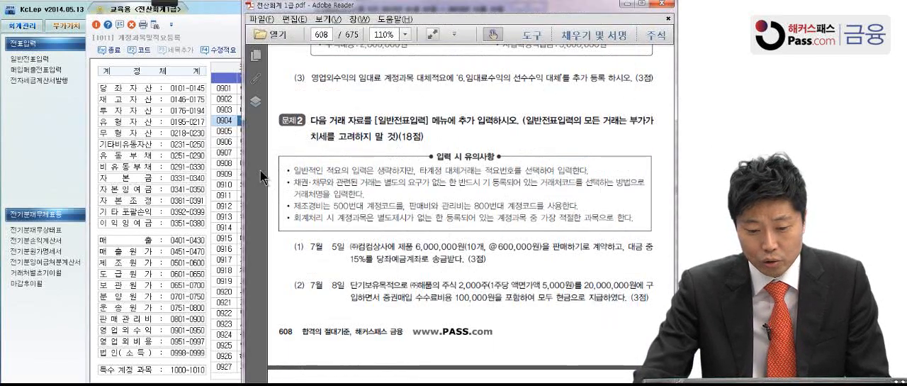
left_click(230, 119)
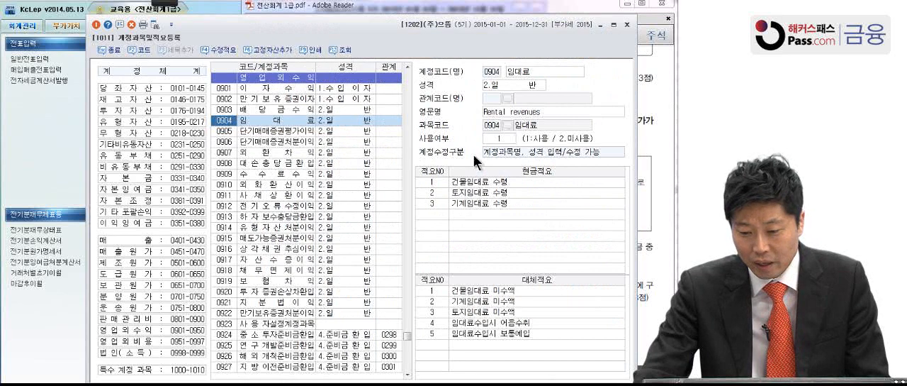
Add 대체적요 number 6, 임대료수익의 선수수익 대체, to the 임대료 account and close 계정과목및적요등록
left_click(438, 345)
left_click_drag(381, 41, 153, 23)
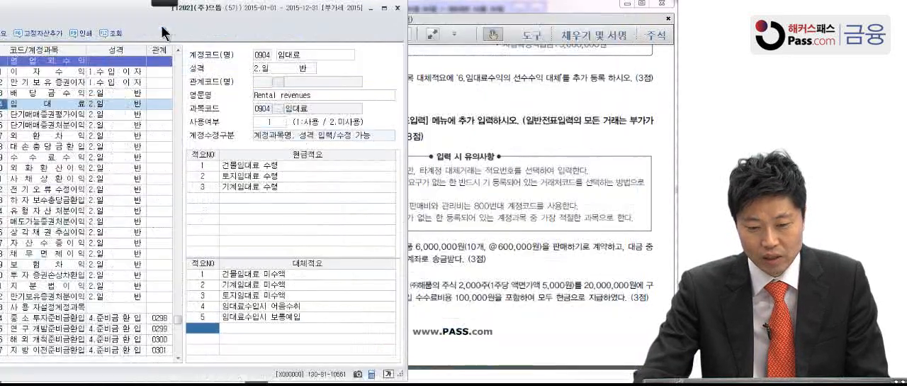
left_click(216, 330)
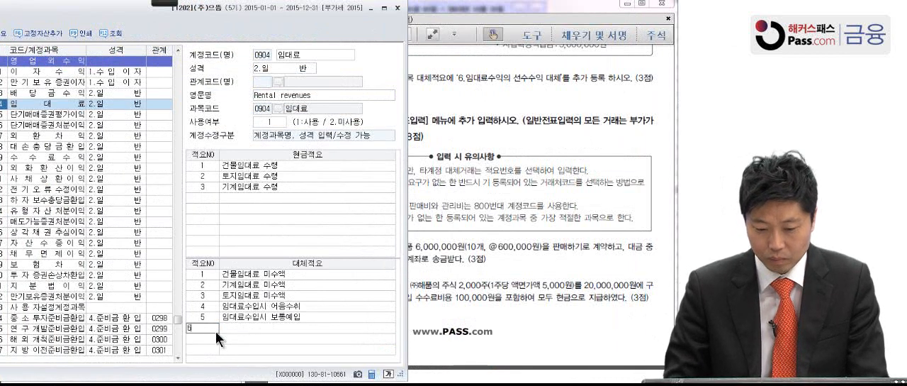
type("6")
key("Return")
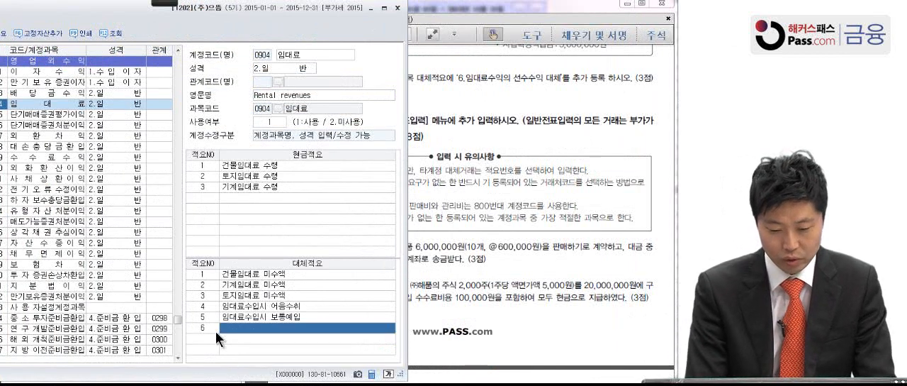
type("이")
type("ㅁ")
type("대")
type("료수익")
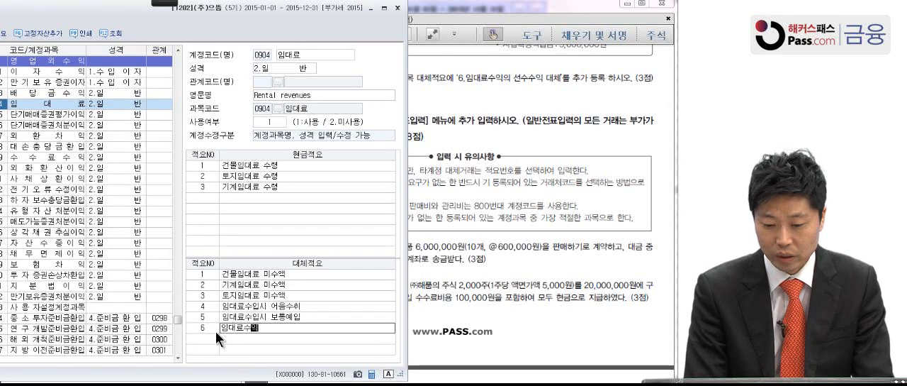
type("의 선")
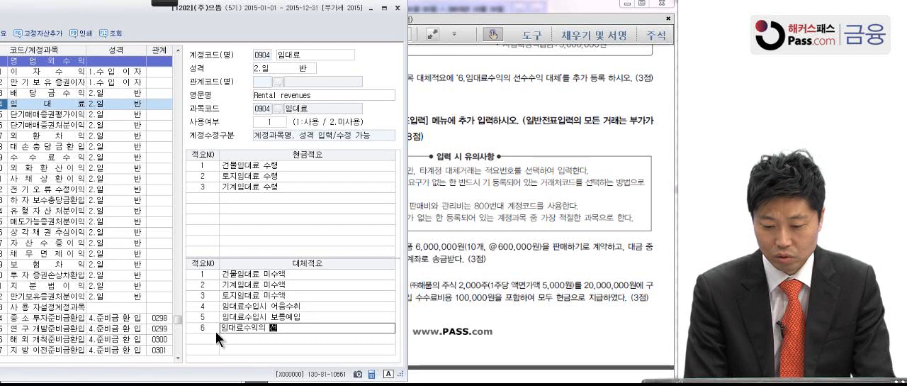
type("수수익 대체")
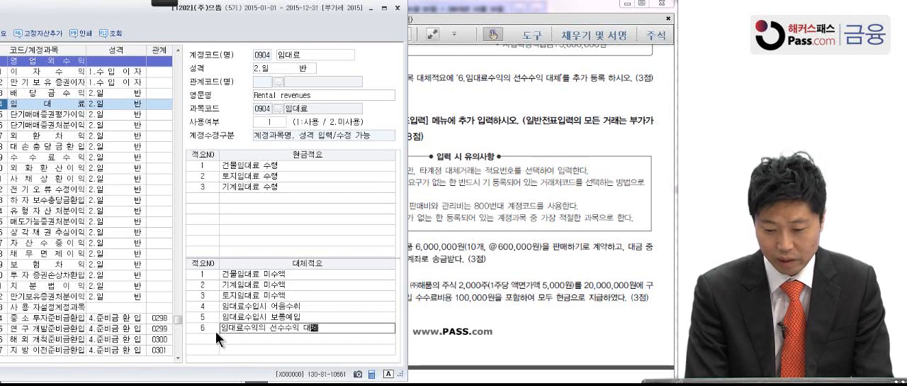
key("Return")
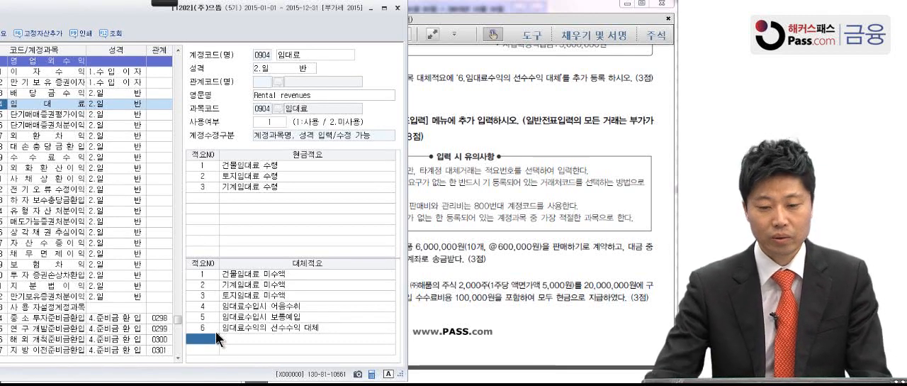
left_click_drag(209, 22, 438, 22)
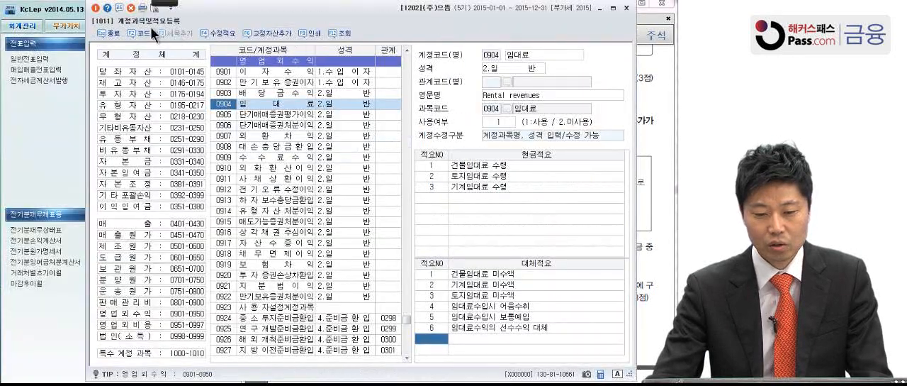
left_click(106, 34)
Go to the 문제2 transactions in the exam PDF and underline 15% and 당좌예금계좌로 송금받다 in the July 5 item with the Pen
scroll(397, 170, "down", 2)
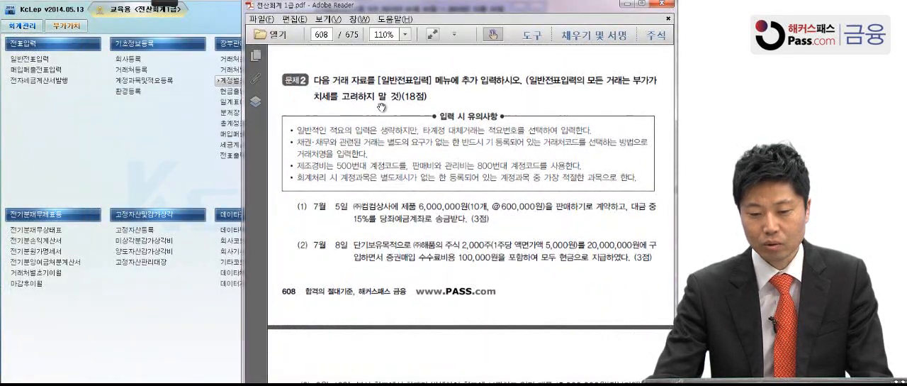
scroll(434, 241, "down", 2)
scroll(432, 255, "down", 4)
scroll(425, 184, "down", 1)
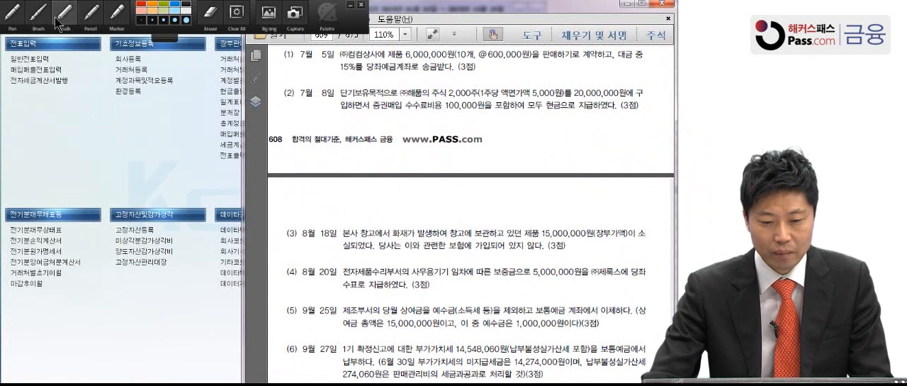
left_click(10, 15)
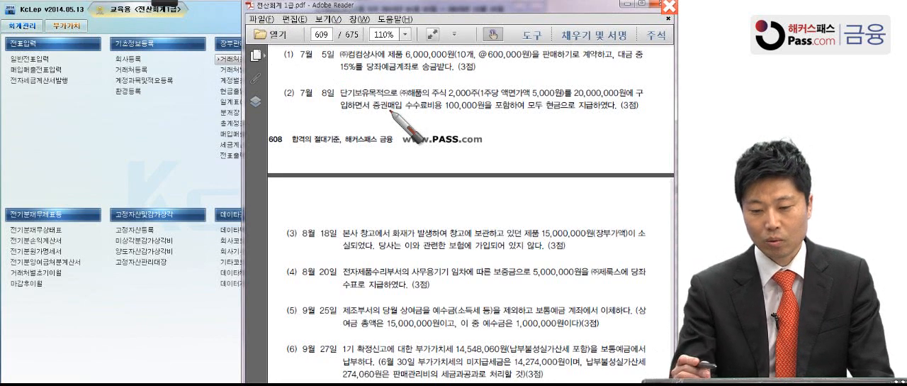
left_click_drag(338, 71, 447, 71)
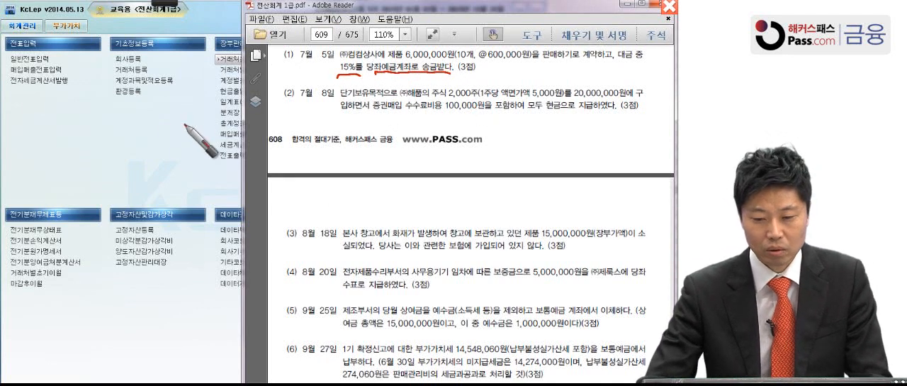
Open 일반전표입력 in KcLep for the July 5 transaction
left_click(35, 58)
left_click(35, 58)
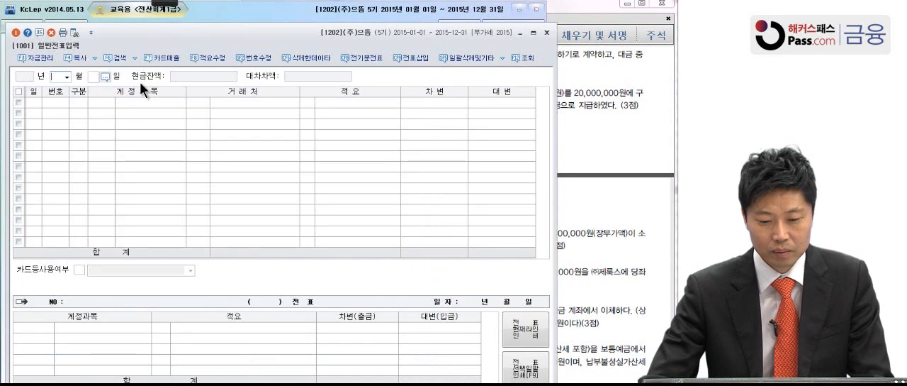
Set the voucher date to July 5 (month 07, day 5) in 일반전표입력
left_click(66, 76)
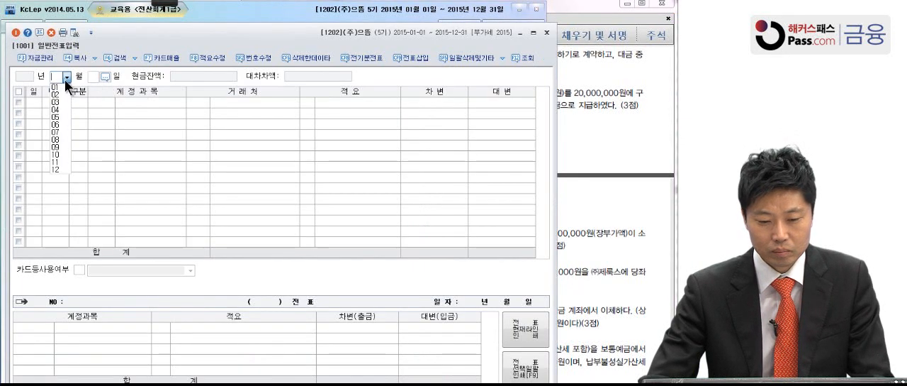
left_click(63, 134)
type("5")
key("Return")
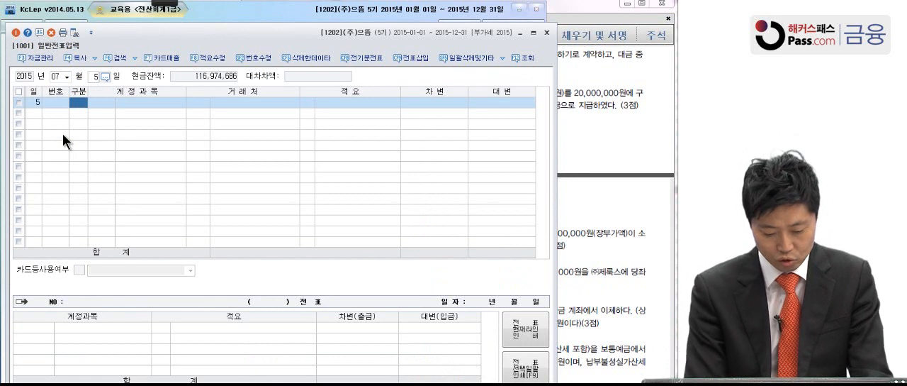
Start the July 5 voucher with a 대변 line for account 선수금 and 거래처 (주)컴컴상사
type("4")
key("Return")
type("선수")
key("Return")
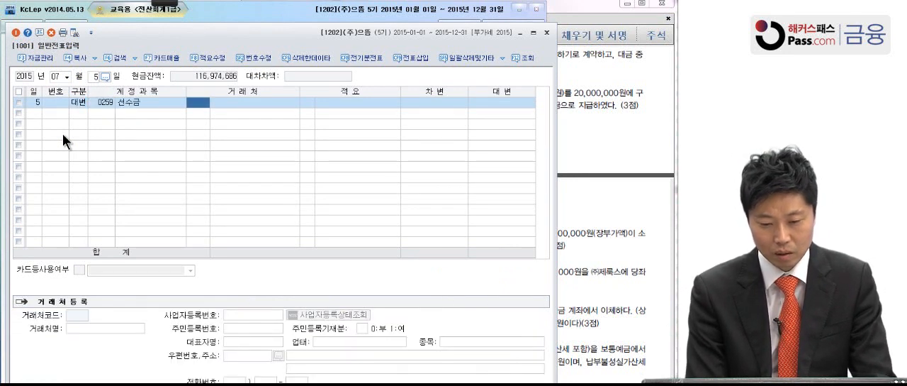
type("컴컴")
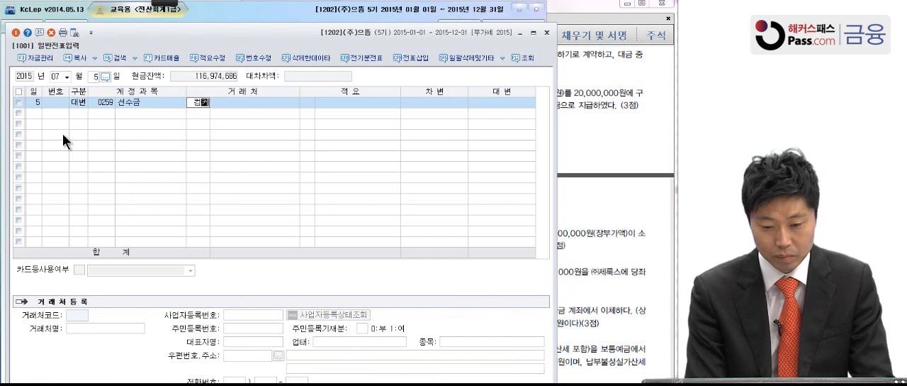
key("Return")
key("Return")
key("Return")
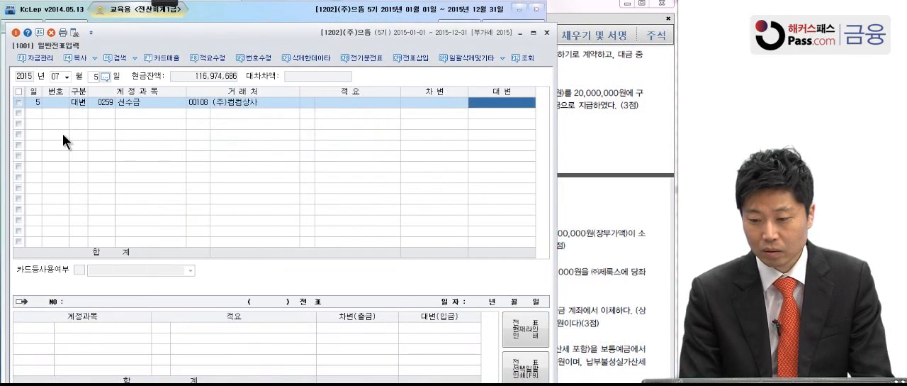
Check the July 5 item in the PDF and enter 900,000 as the 대변 amount of the 선수금 line
left_click(600, 107)
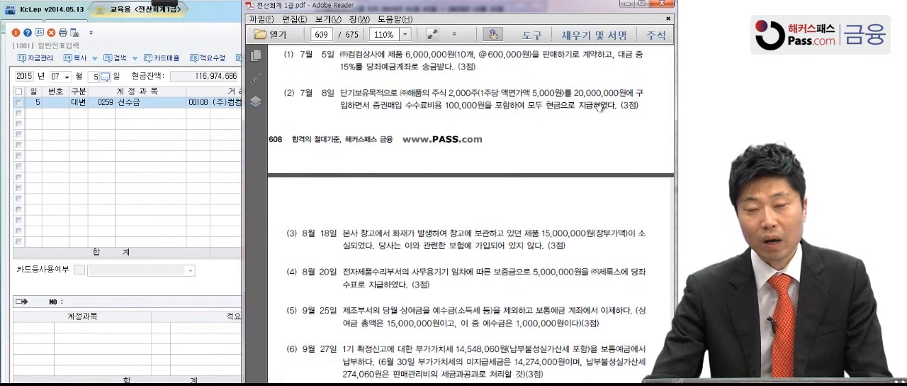
left_click(235, 126)
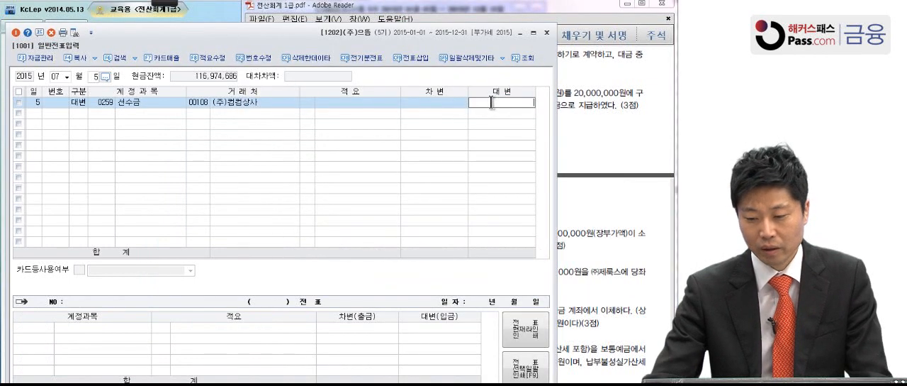
type("000")
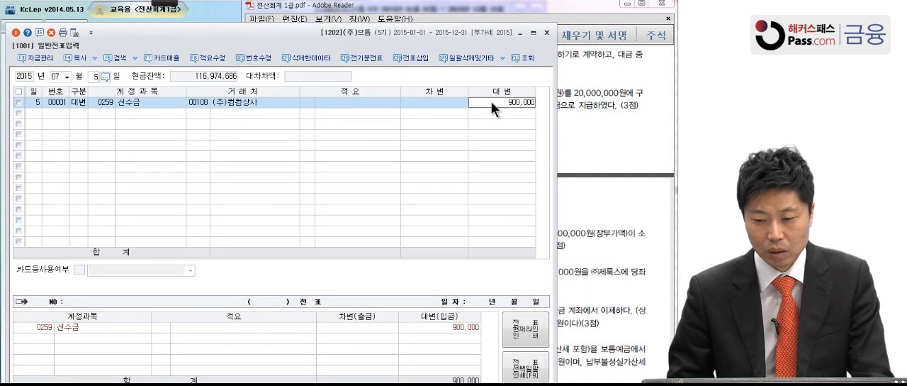
type("00")
key("Return")
Recheck the payment method in the PDF and add a 차변 line for 당좌예금 of 900,000, leaving 거래처 and 적요 blank
left_click(624, 67)
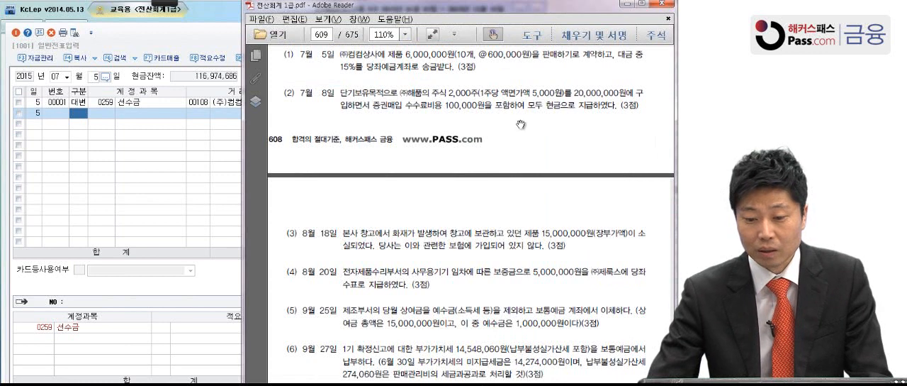
left_click(102, 166)
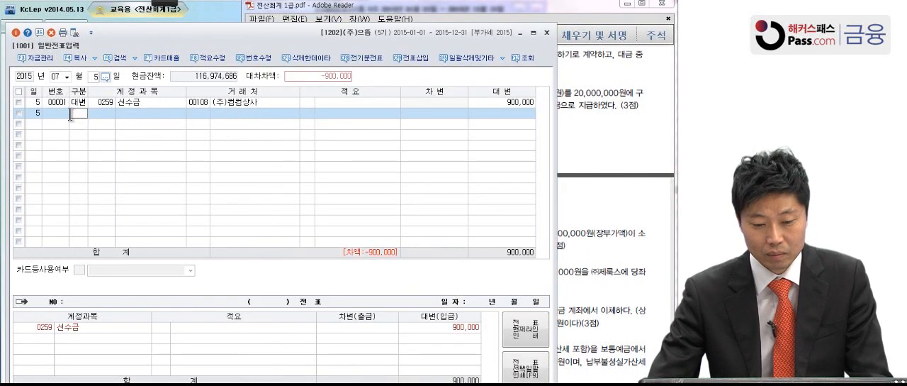
type("3")
key("Return")
type("당좌")
key("Return")
key("Return")
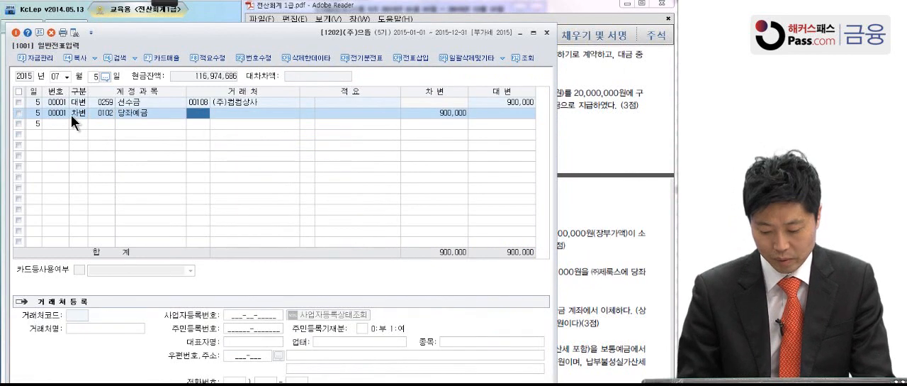
key("Return")
key("Return")
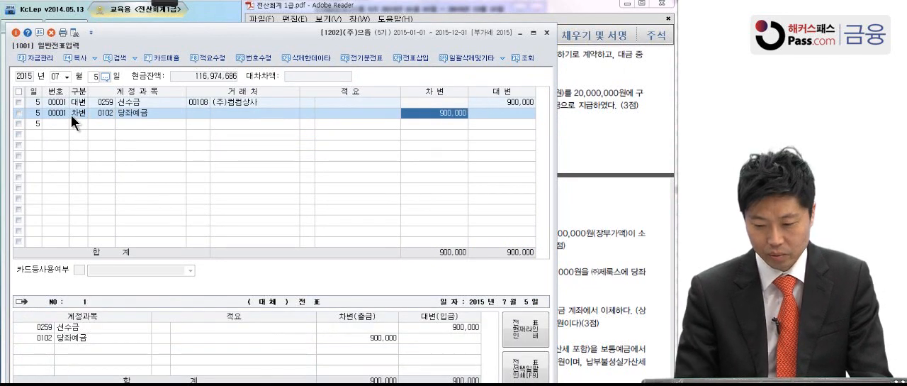
key("Return")
Mark 수수료비용 100,000원 and 모두 현금으로 지급 in the PDF's July 8 item with the Pen, then clear the marks
left_click(606, 99)
scroll(595, 100, "down", 1)
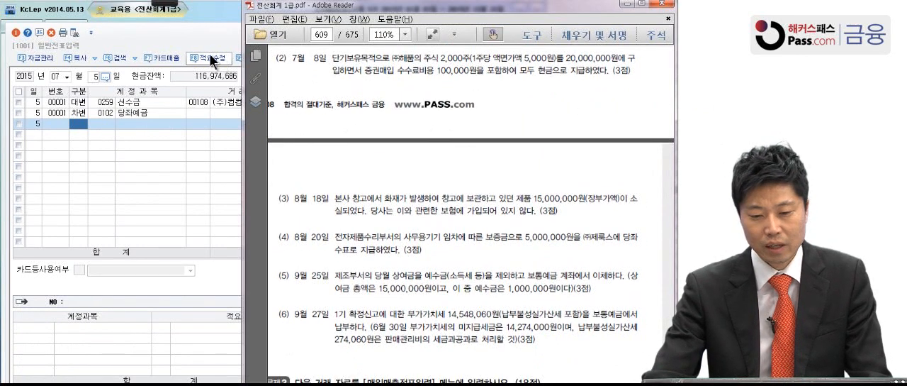
left_click(169, 3)
left_click(12, 13)
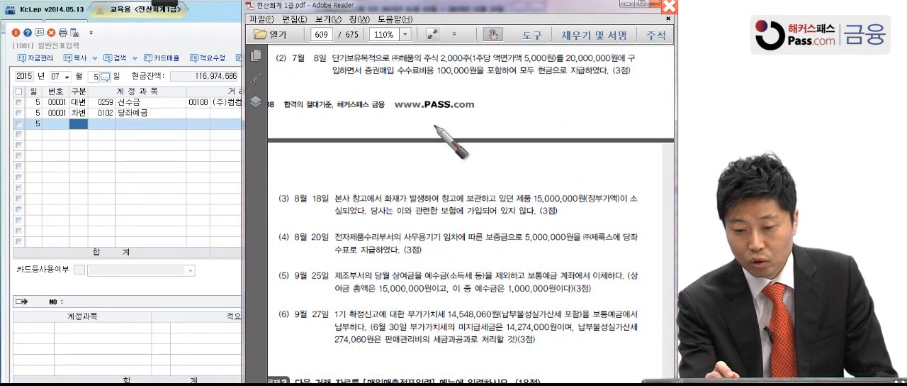
left_click_drag(327, 80, 353, 85)
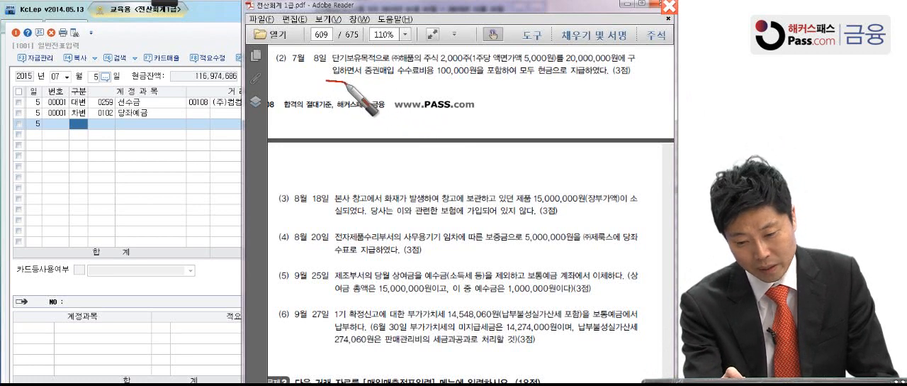
left_click_drag(625, 71, 640, 68)
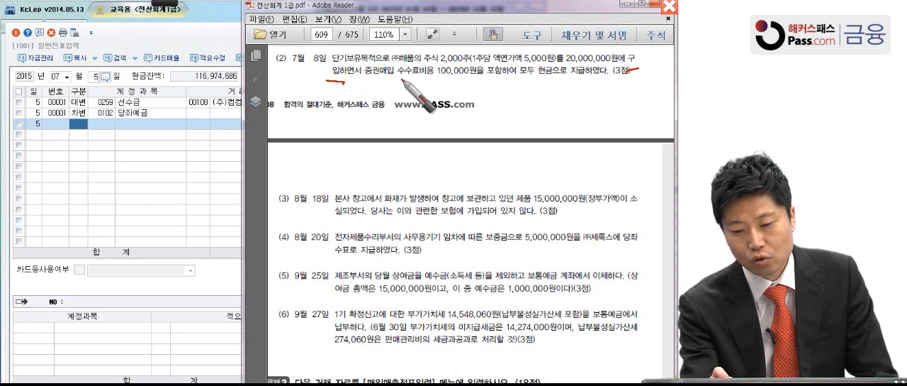
left_click_drag(399, 76, 591, 78)
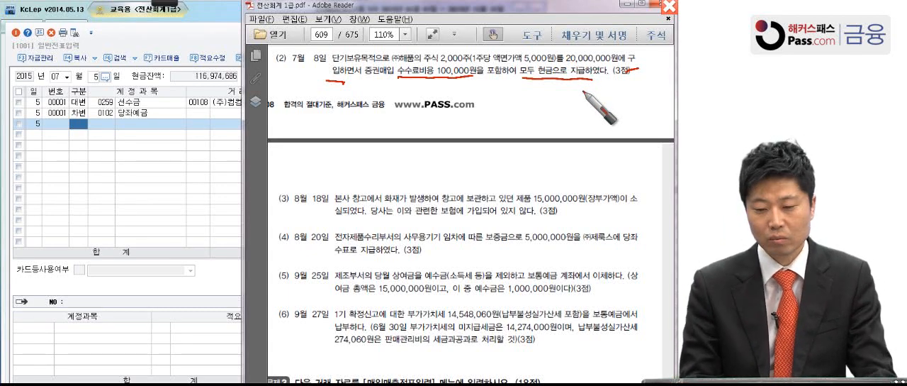
left_click_drag(392, 78, 471, 73)
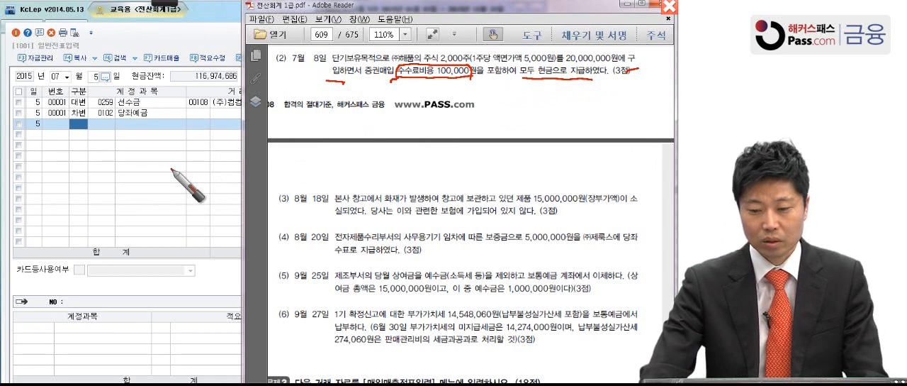
key("Escape")
Change the voucher day to 8 in 일반전표입력 for the July 8 transaction
left_click(98, 73)
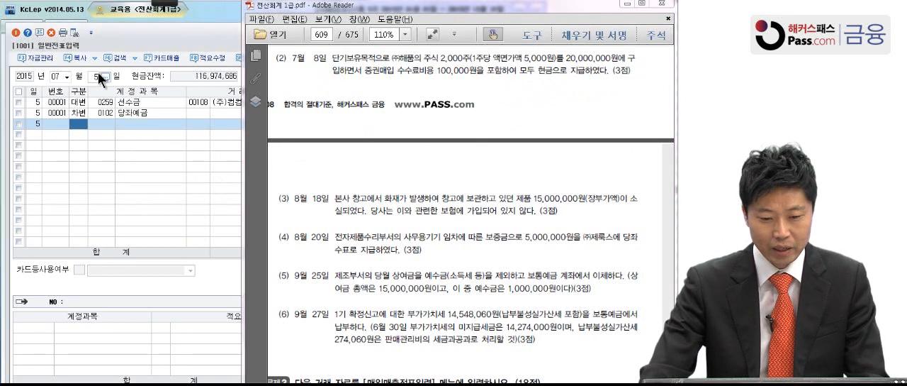
type("8")
key("Return")
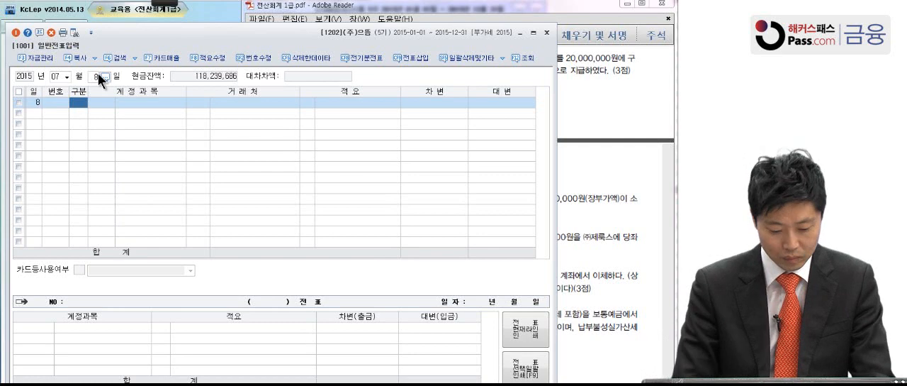
Enter a 차변 line for account 0107 단기매매증권 with an amount of 20,000,000
type("3")
key("Return")
type("단")
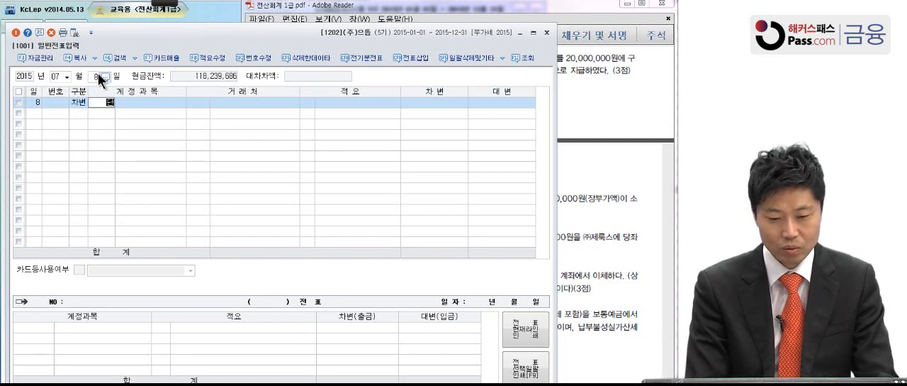
type("기매")
key("Return")
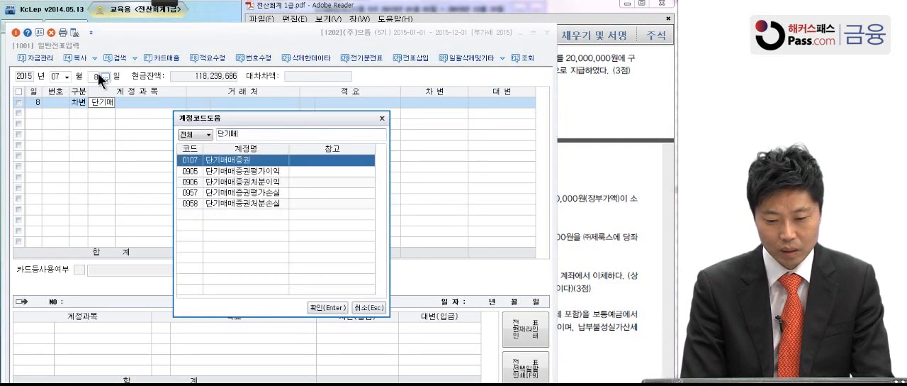
key("Return")
key("Return")
key("Return")
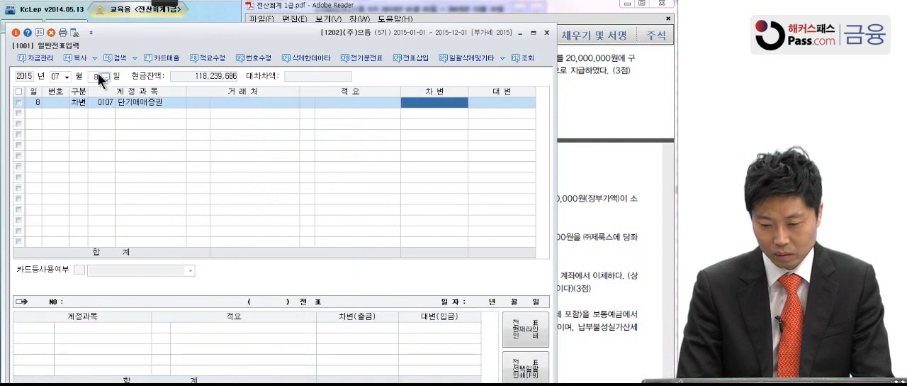
type("23")
type("0,")
type("00")
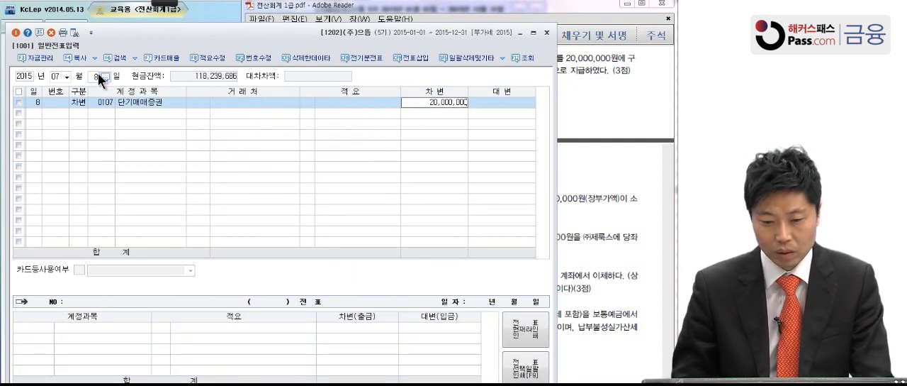
key("Return")
Add a second 차변 line to the July 8 voucher using account 0984 수수료비용
type("3")
key("Return")
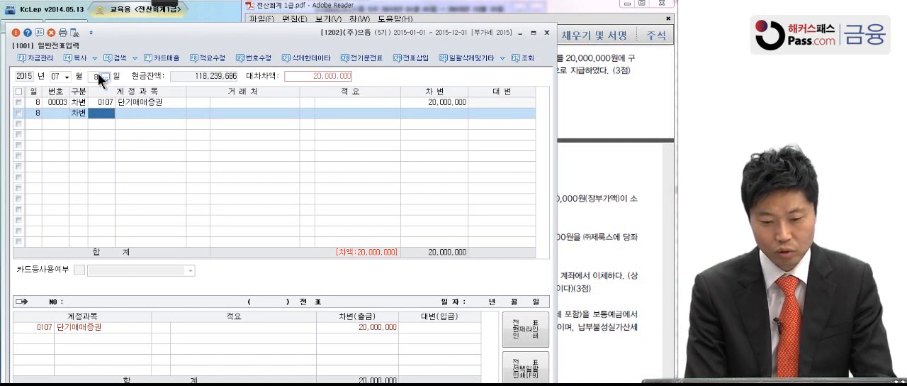
type("수수료")
key("Return")
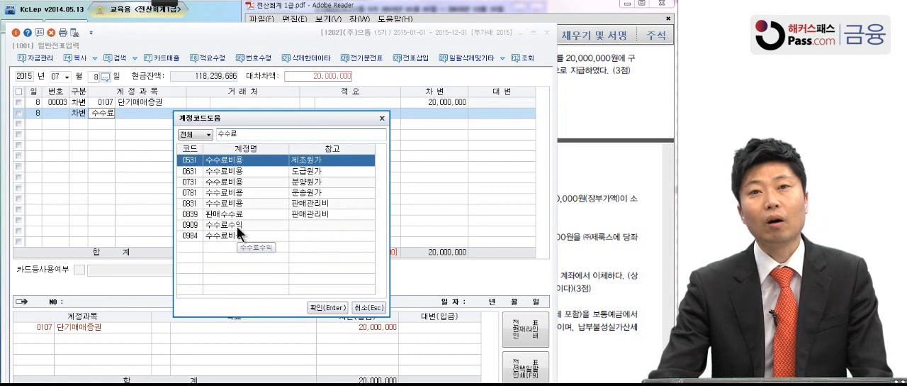
left_click(230, 235)
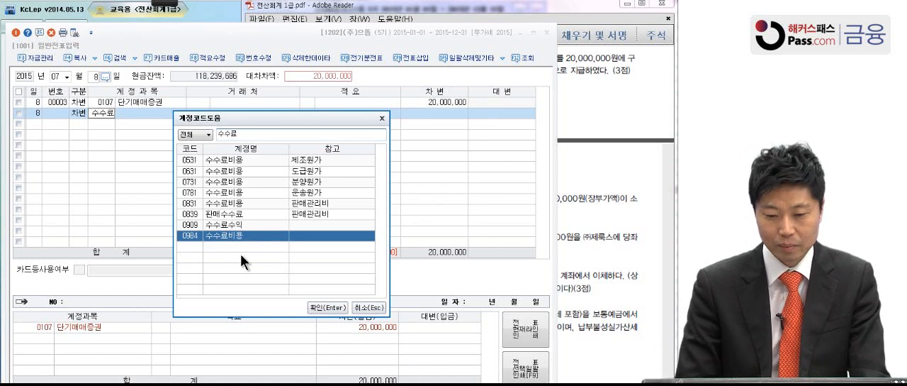
key("Return")
key("Return")
key("Return")
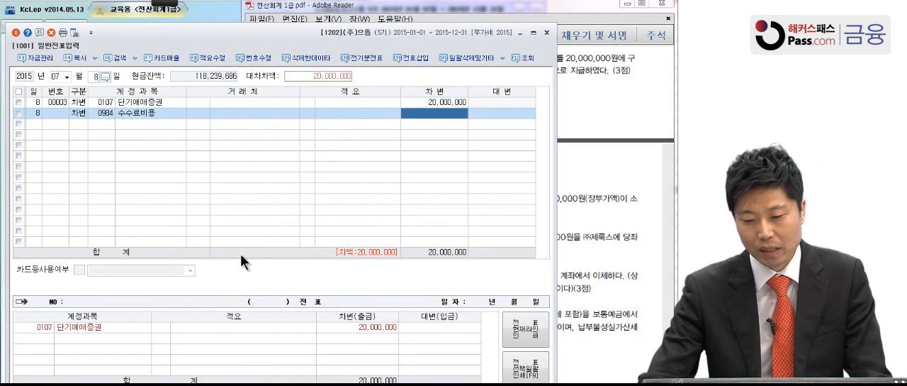
Check the fee in the PDF's July 8 item and enter 100,000 as the 차변 amount of the 수수료비용 line
left_click(604, 175)
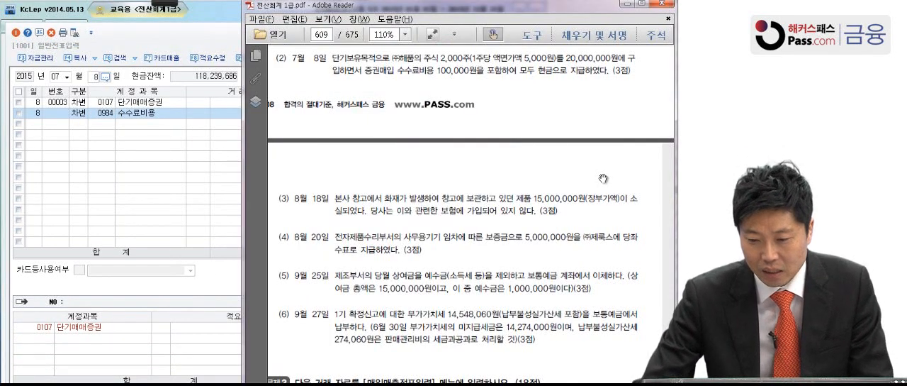
left_click(216, 189)
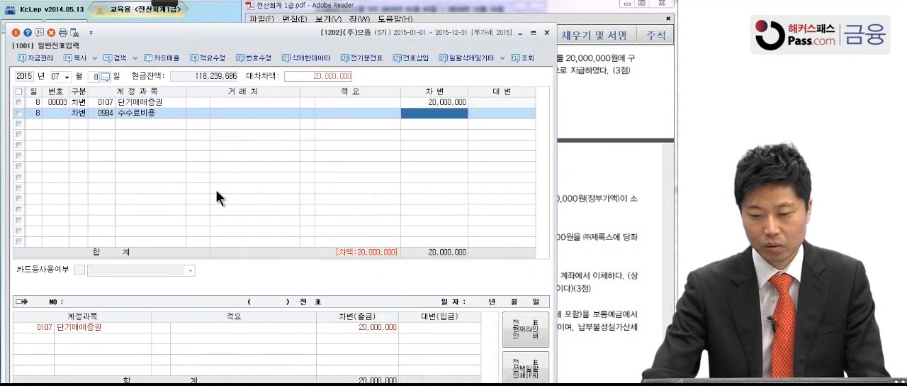
left_click(427, 115)
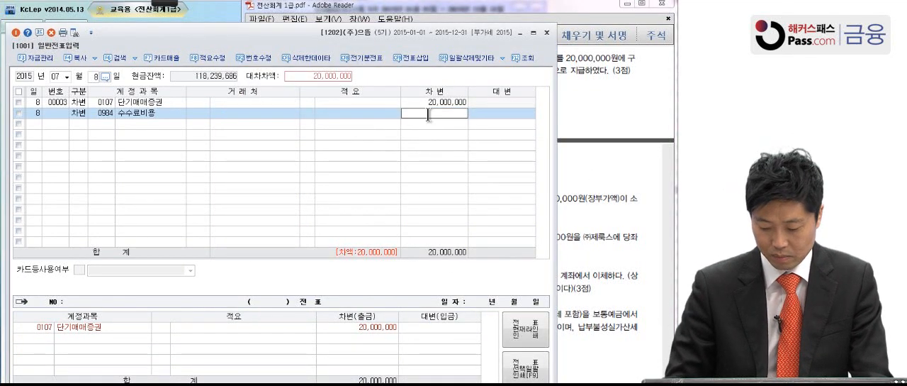
type("1,000,000")
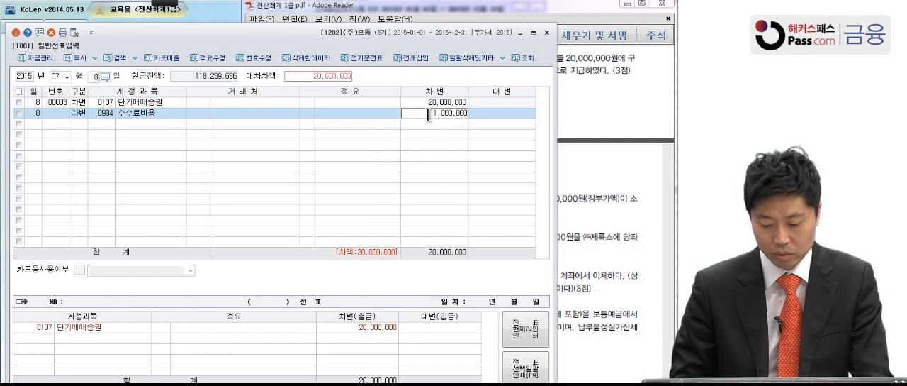
key("Return")
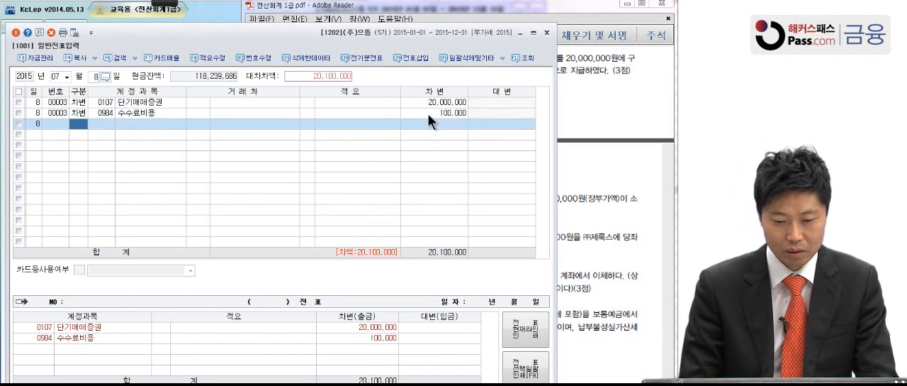
Complete the July 8 voucher with a 대변 line for account 0101 현금 of 20,100,000
type("4")
key("Return")
type("101")
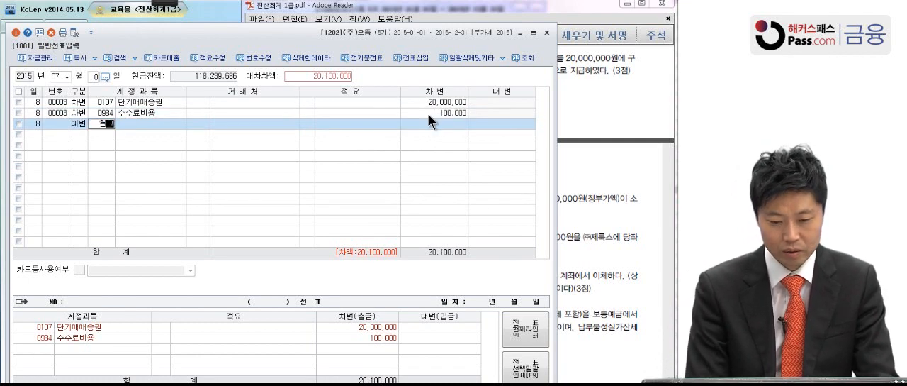
key("Return")
key("Return")
key("Return")
key("Return")
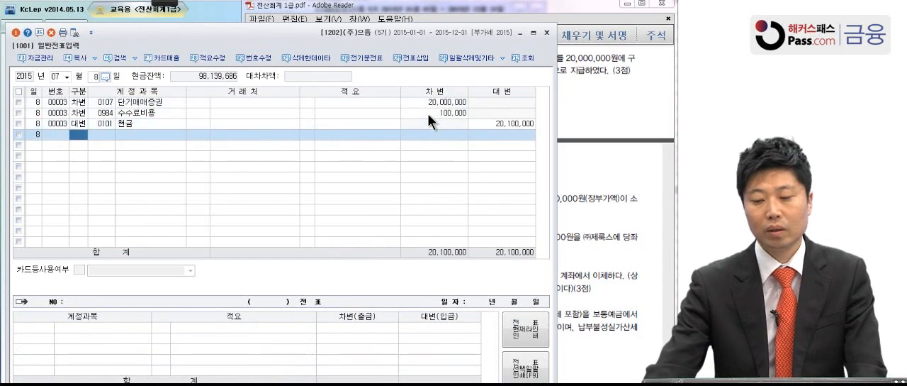
Read the August 18 item in the exam PDF and underline the 제품 15,000,000원 book value with the pen
left_click(611, 203)
scroll(611, 204, "down", 5)
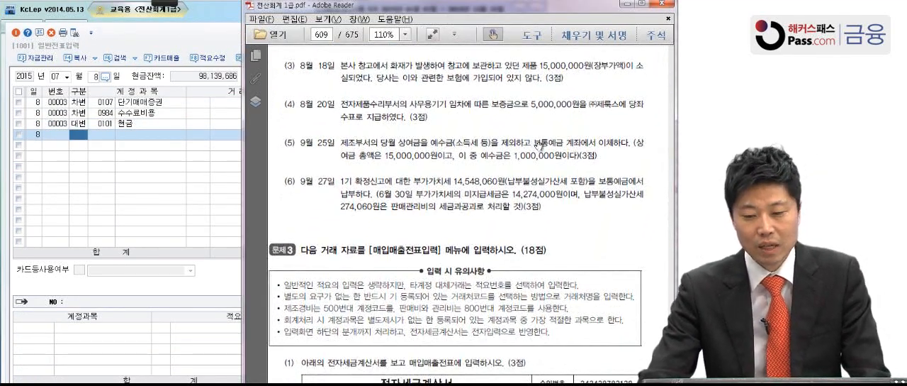
left_click(169, 7)
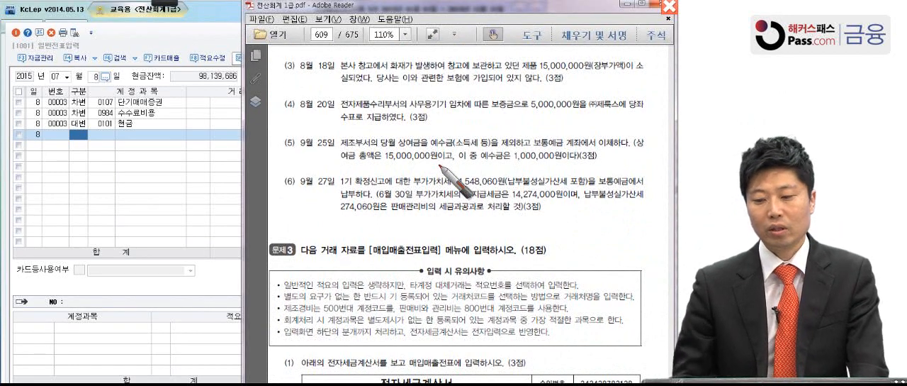
left_click_drag(505, 81, 618, 73)
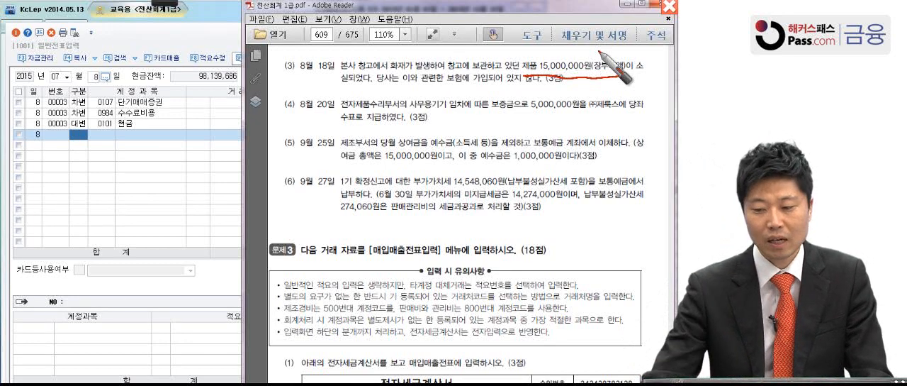
key("Escape")
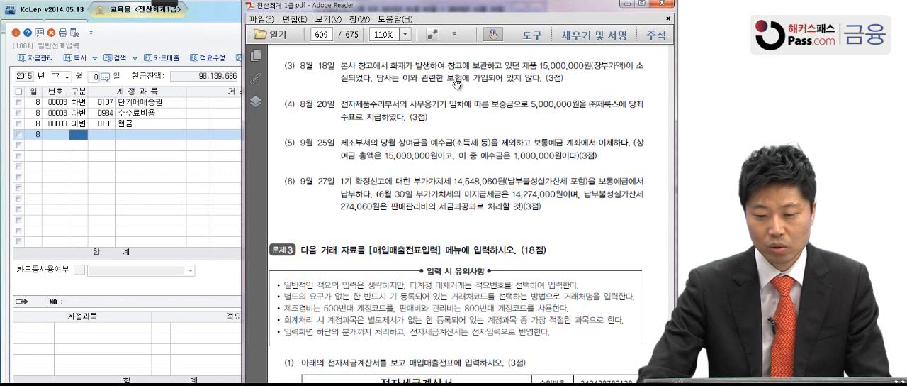
Set the voucher date to August 18 and start a 차변 line with account 0961 재해손실
left_click(67, 78)
left_click(63, 141)
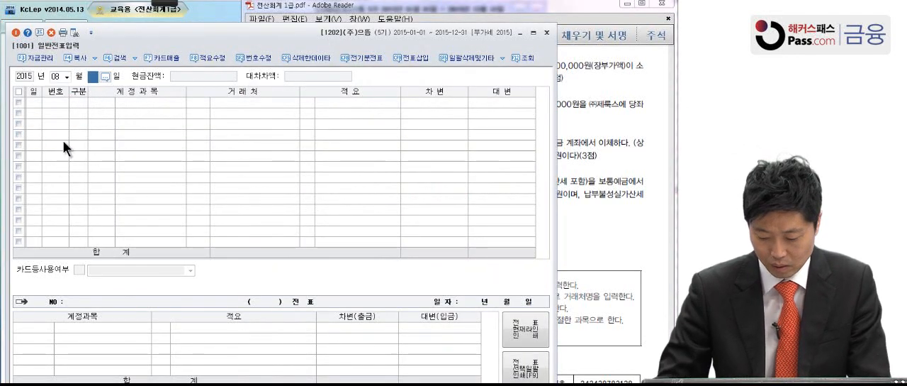
type("18")
key("Return")
type("3재")
type("해")
key("Return")
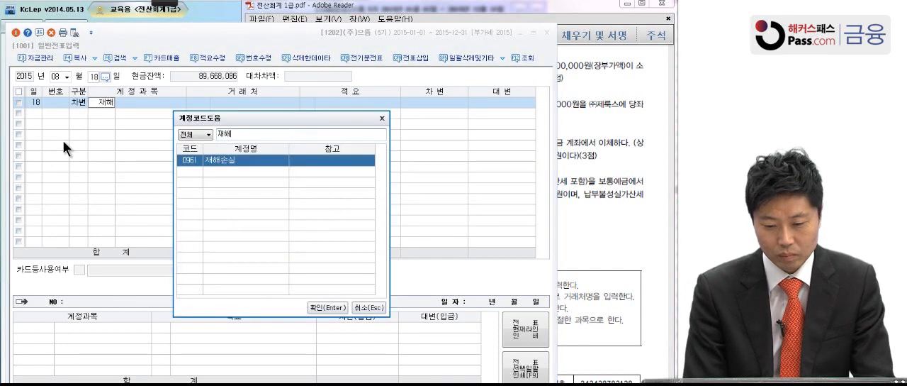
key("Return")
Check the loss in the PDF's August 18 item and enter 15,000,000 as the 차변 amount of the 재해손실 line
left_click(570, 132)
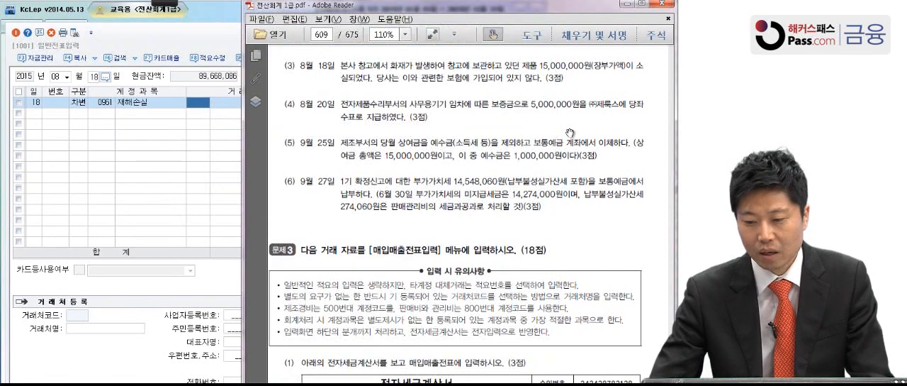
left_click(132, 191)
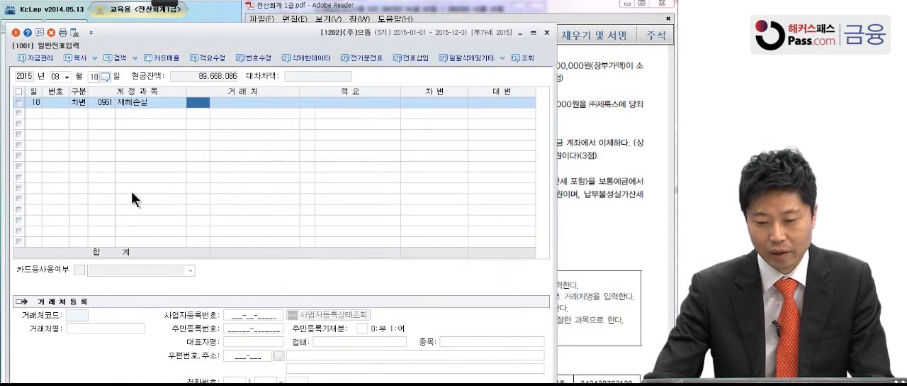
left_click(420, 102)
type("15,000,000")
key("Return")
Complete the August 18 voucher with a 대변 line for 0150 제품 of 15,000,000, using 적요 number 8 (타계정으로 대체액)
key("4")
key("Return")
type("제품")
key("Return")
key("Return")
key("Return")
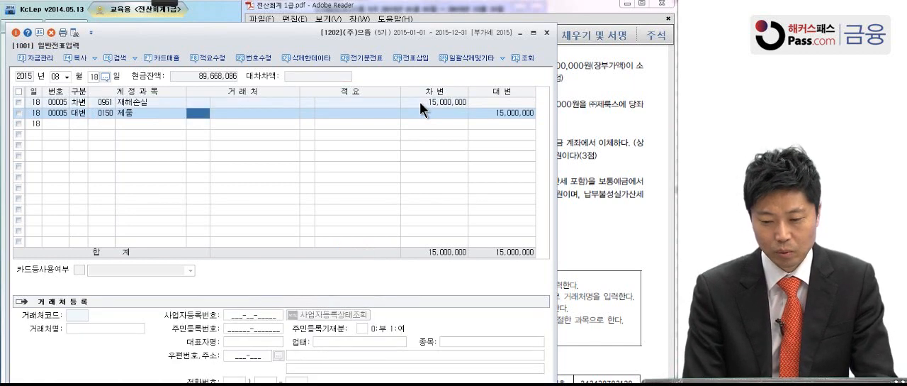
type("8")
key("Return")
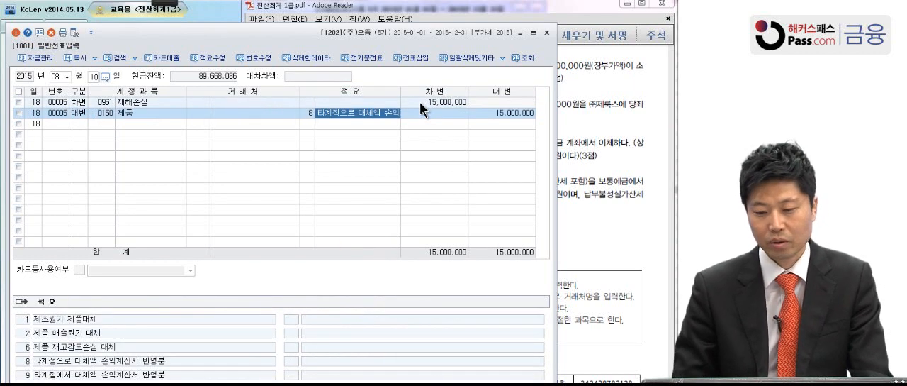
key("Return")
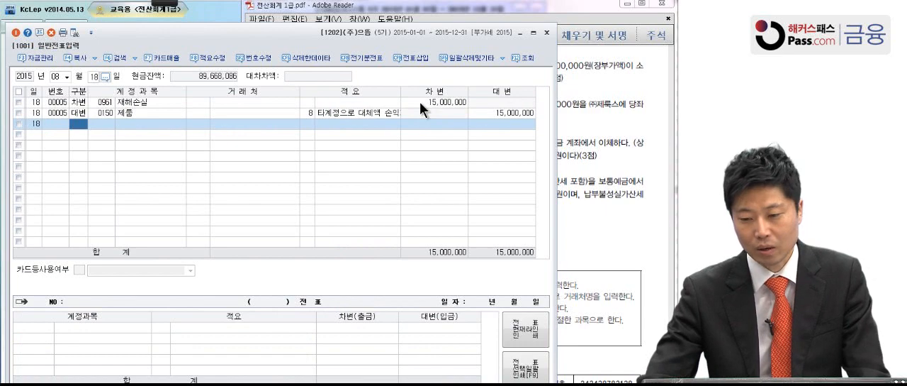
Read the PDF's August 20 item and underline the lease deposit, the 5,000,000원 amount, ㈜제룩스 and the cheque payment
left_click(580, 111)
scroll(547, 156, "down", 2)
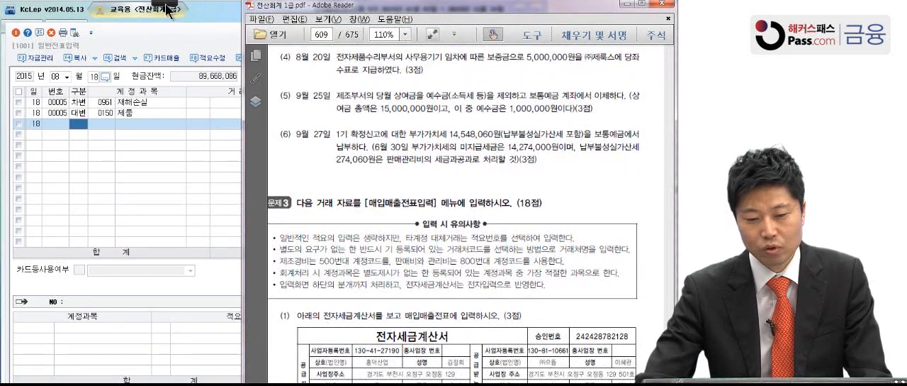
mouse_move(170, 3)
left_click(17, 18)
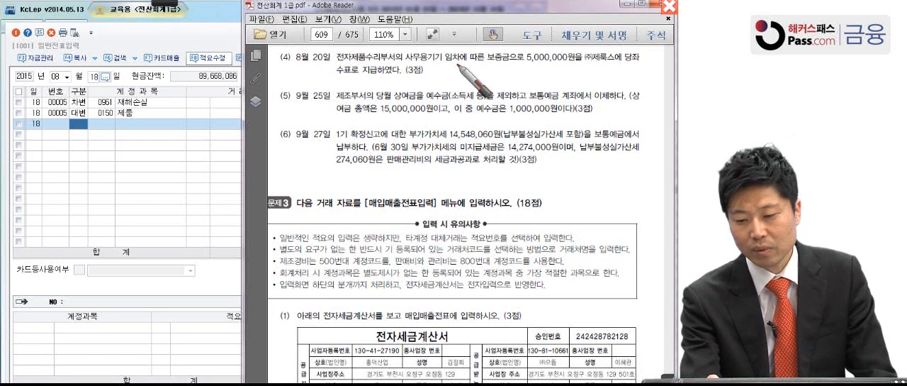
left_click_drag(447, 65, 508, 66)
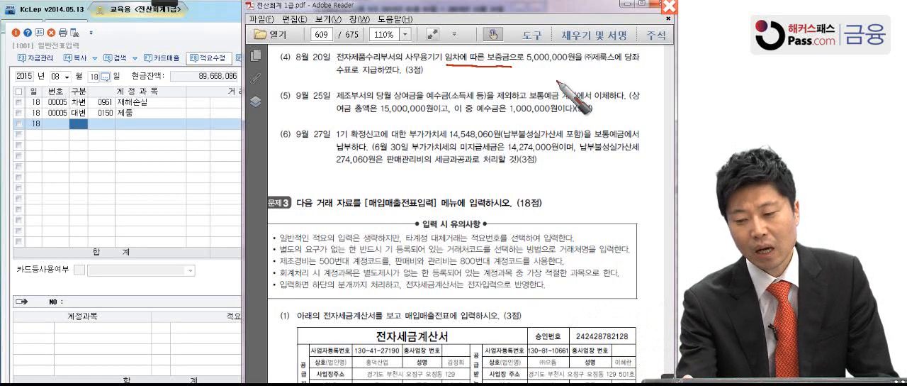
left_click_drag(528, 70, 615, 68)
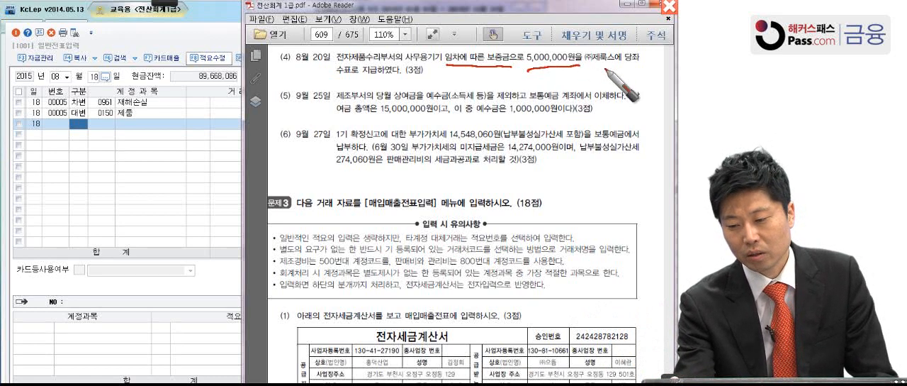
left_click_drag(341, 83, 400, 77)
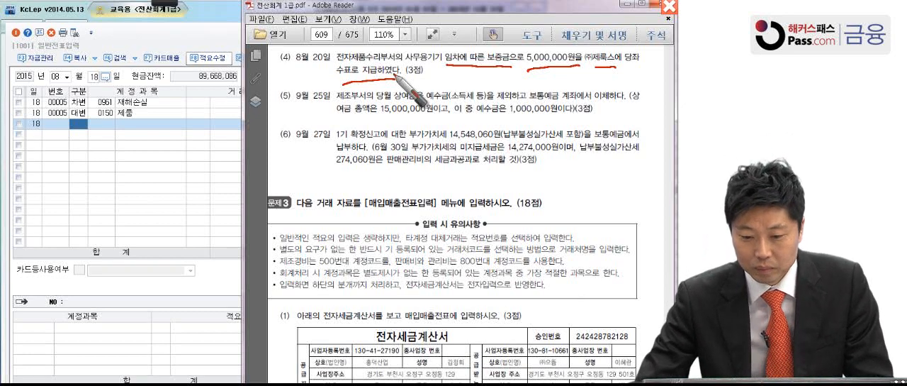
key("Escape")
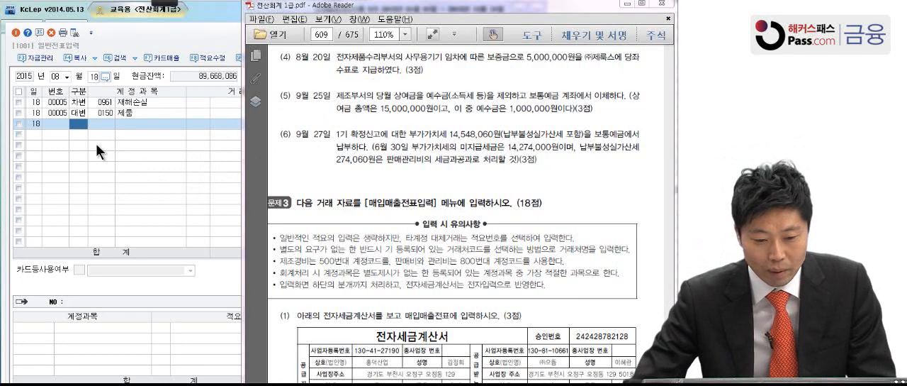
Set the voucher date to August 20 and start a 대변 line with account 0102 당좌예금
left_click(95, 78)
type("20")
key("Return")
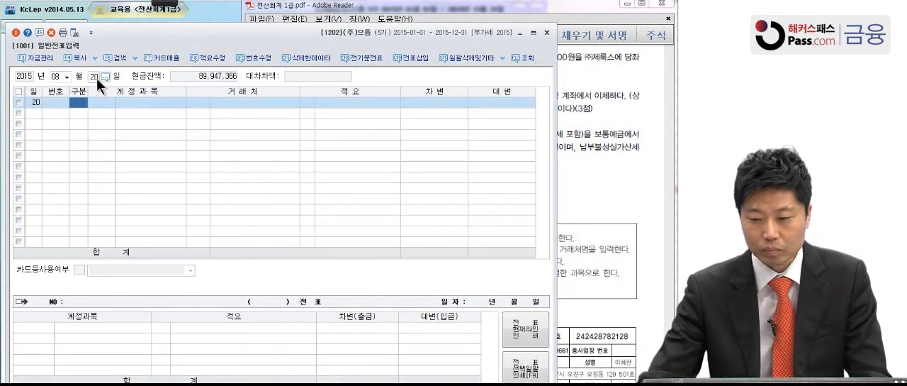
left_click(629, 84)
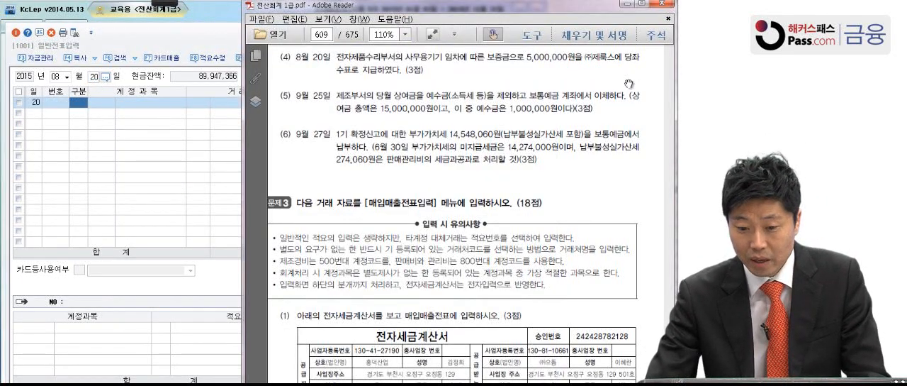
left_click(150, 172)
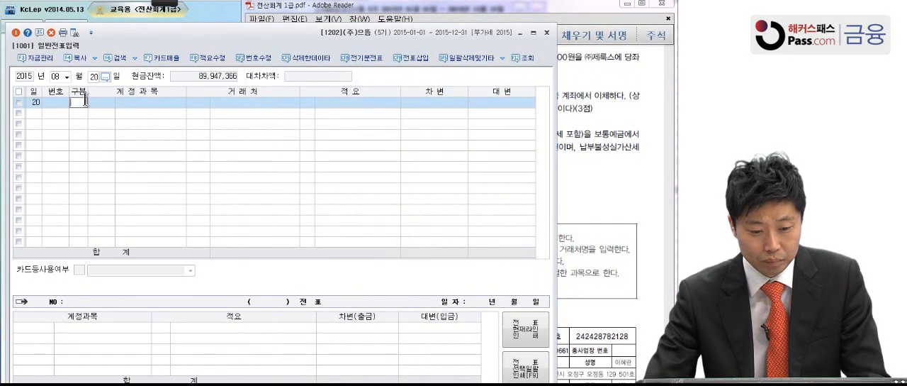
type("4")
key("Return")
type("당좌")
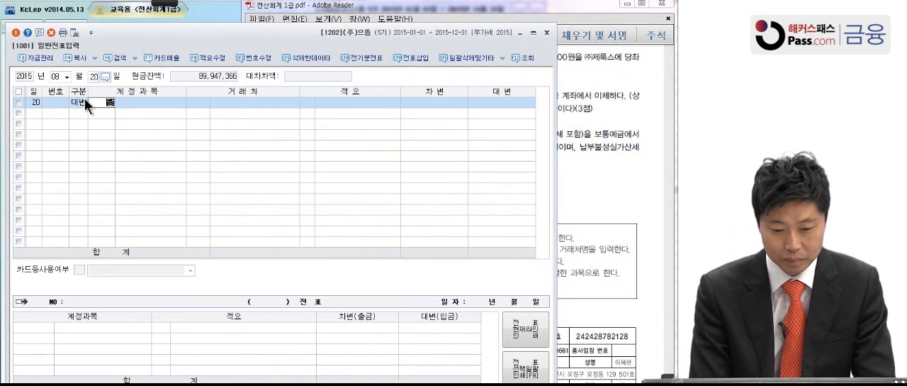
key("Return")
key("Return")
key("Return")
key("Return")
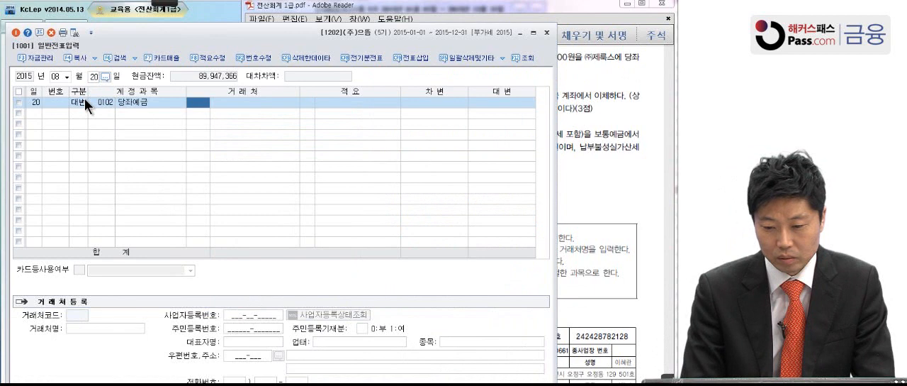
Check the deposit in the PDF's August 20 item and enter 5,000,000 as the 대변 amount of the 당좌예금 line
left_click(625, 163)
left_click(231, 194)
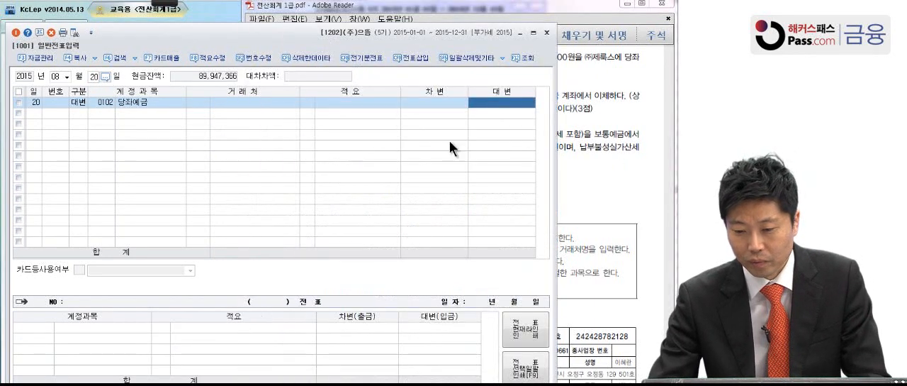
left_click(501, 100)
type("5,000,000")
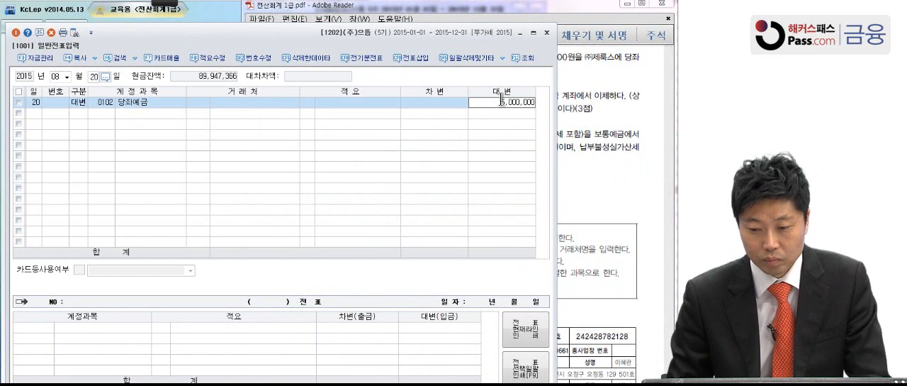
key("Return")
Complete the August 20 voucher with a 차변 line for 0232 임차보증금 of 5,000,000 and 거래처 (주)제룩스
type("3")
key("Return")
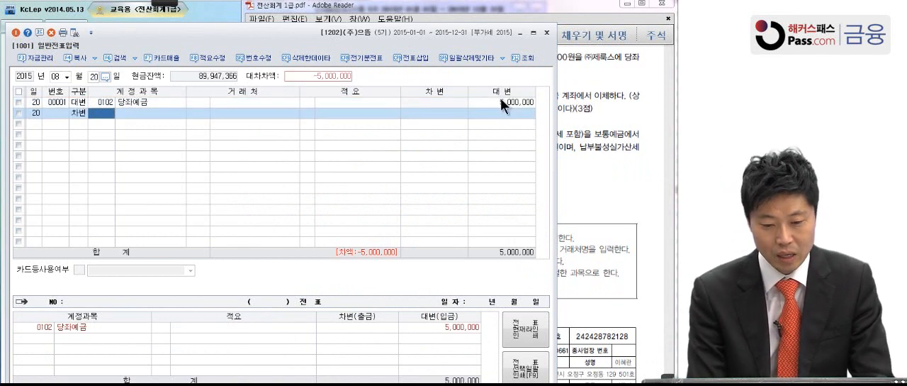
type("임차")
key("Return")
key("Return")
type("제")
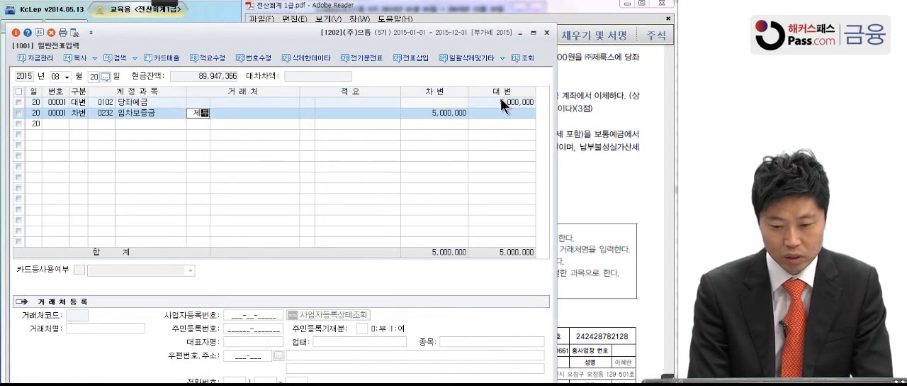
key("BackSpace")
key("BackSpace")
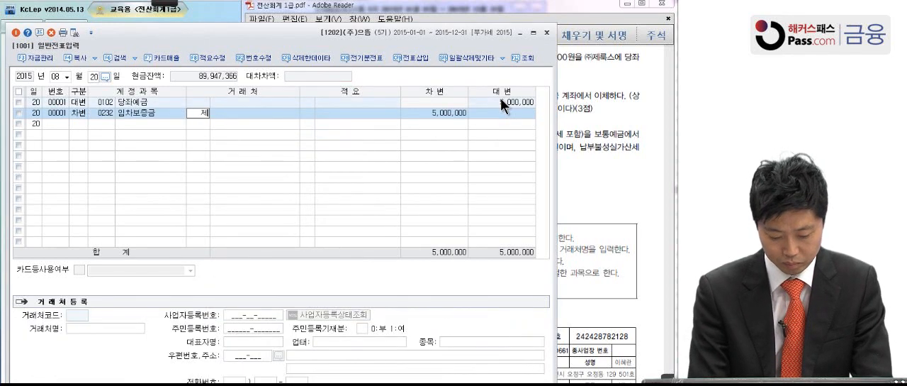
type("룩")
key("Return")
key("Return")
key("Return")
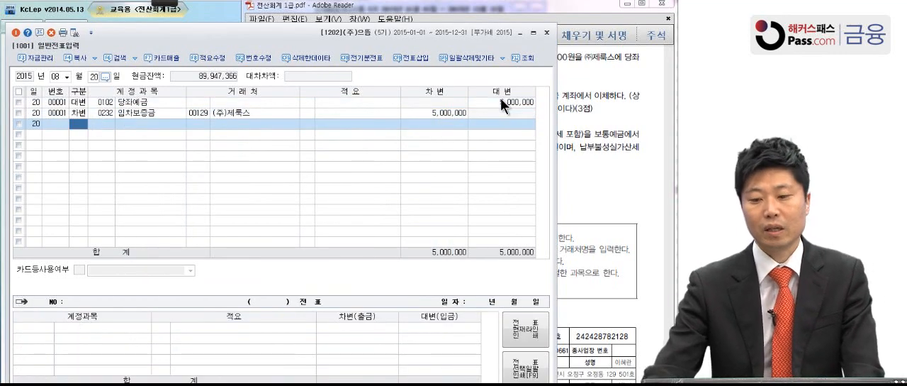
Read the September 25 bonus item in the exam PDF and set the voucher date to September 25
left_click(599, 111)
scroll(575, 153, "down", 1)
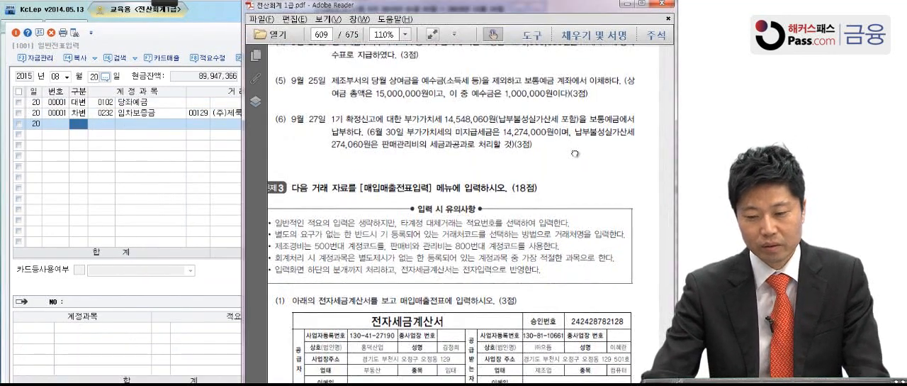
left_click_drag(575, 153, 584, 135)
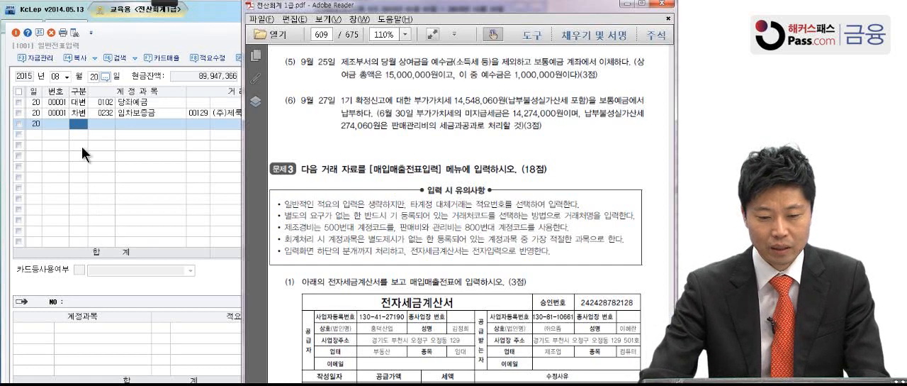
left_click(67, 79)
left_click(62, 144)
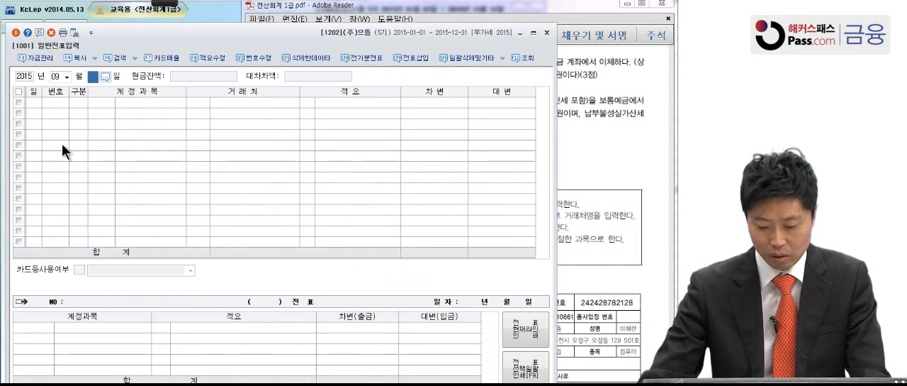
type("25")
key("Return")
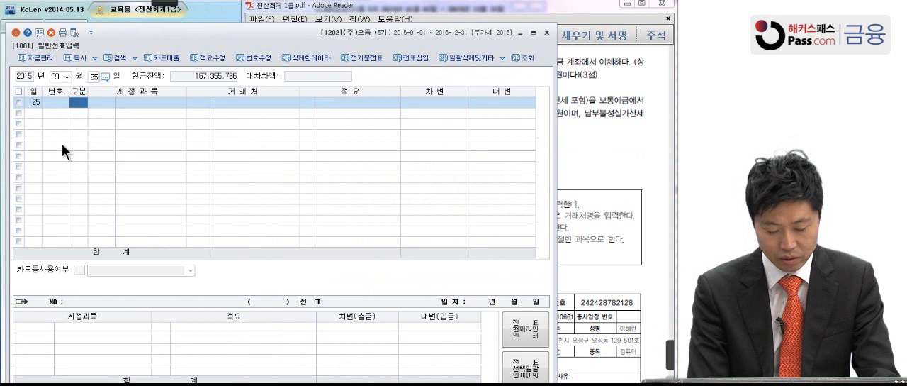
Start a 차변 line in the September 25 voucher with the 제조원가 account 0505 상여금
type("3")
key("Return")
type("상여")
key("Return")
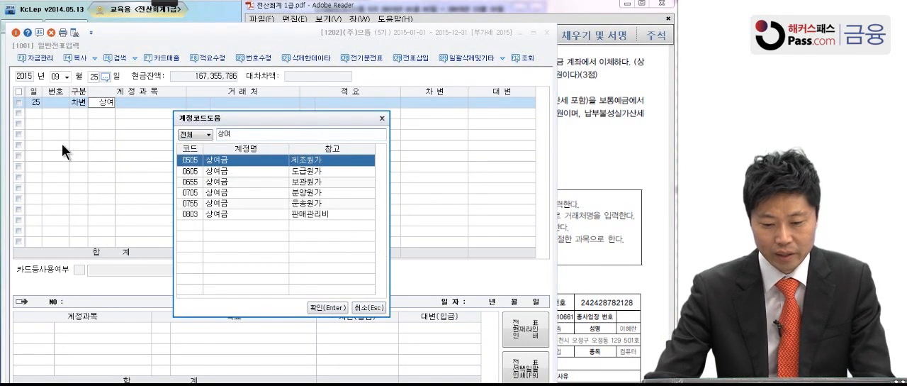
double_click(216, 160)
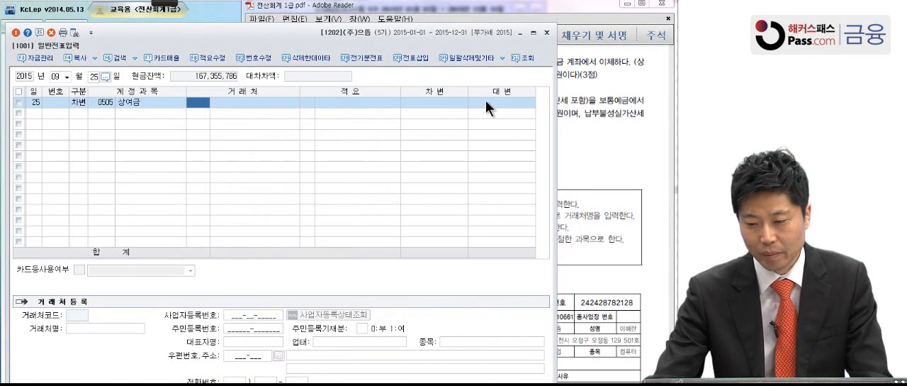
Check the bonus total in the PDF's September 25 item and enter 15,000,000 as the 차변 amount of the 상여금 line
left_click(597, 116)
left_click(181, 167)
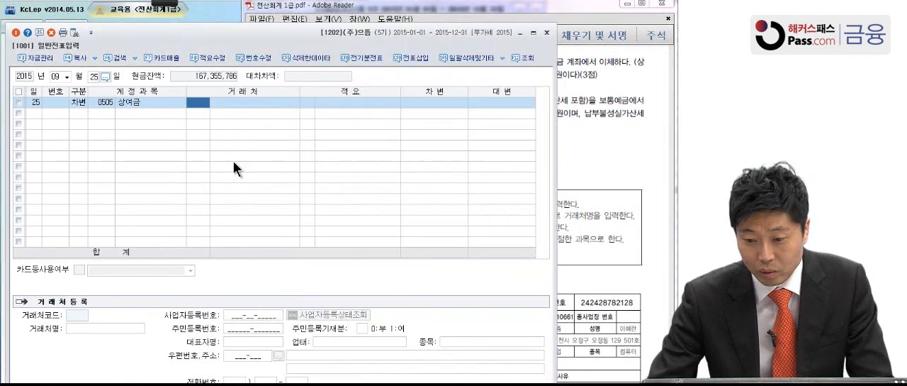
key("Return")
key("Return")
type("150")
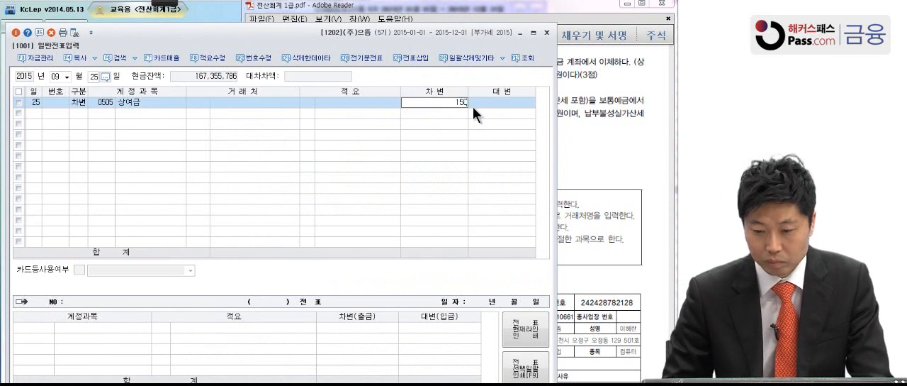
key("plus")
key("Return")
Add a 대변 line with account 0254 예수금, check the withholding in the PDF and set its amount to 1,000,000
type("4")
key("Return")
type("예금")
key("Return")
key("Return")
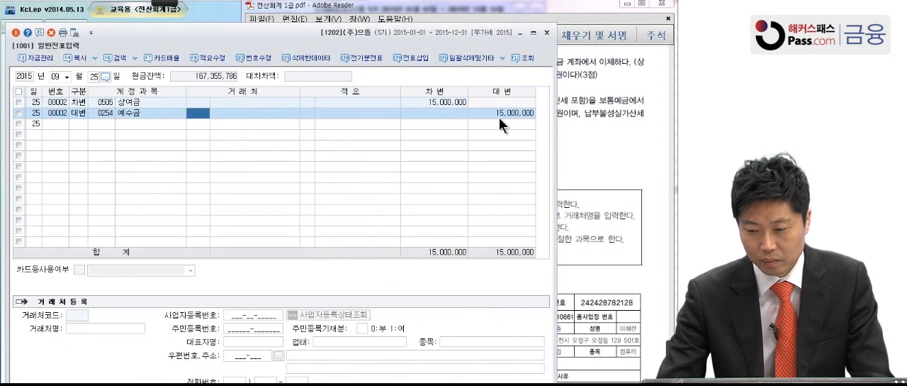
left_click(502, 112)
left_click(587, 116)
left_click(193, 151)
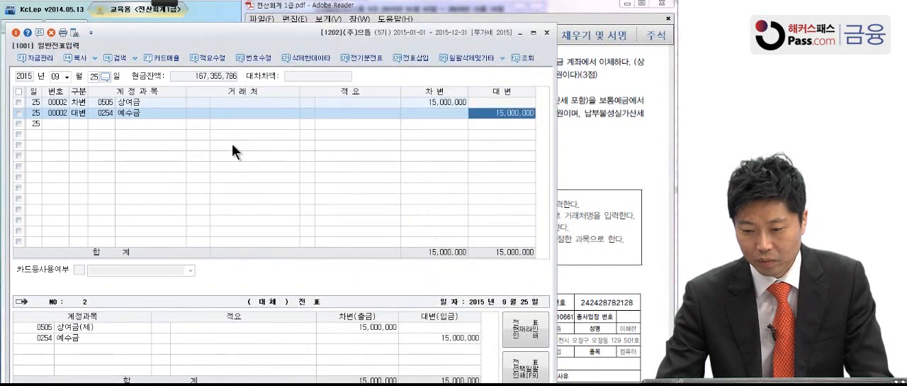
left_click(475, 111)
type("1000000")
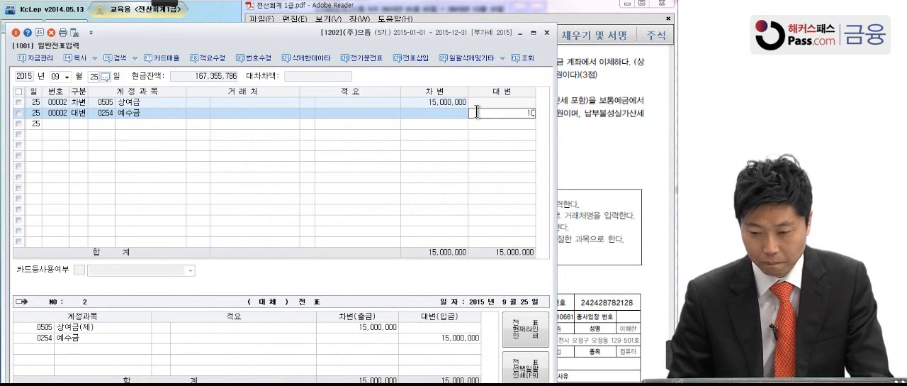
key("Return")
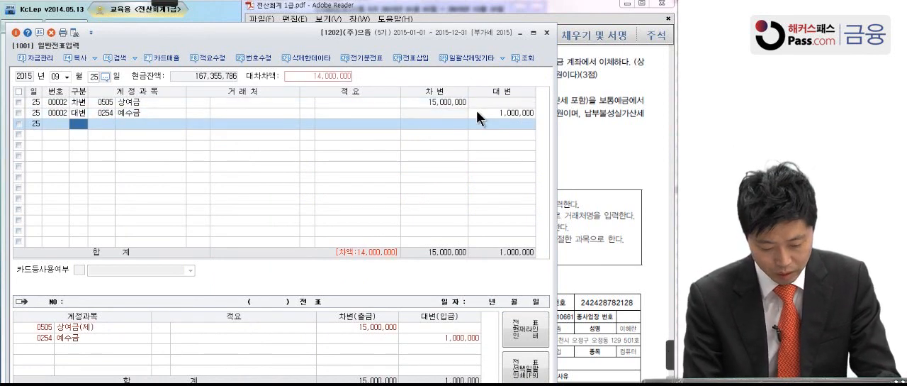
Complete the September 25 voucher with a 대변 line for 0103 보통예금 of 14,000,000
type("4")
key("Return")
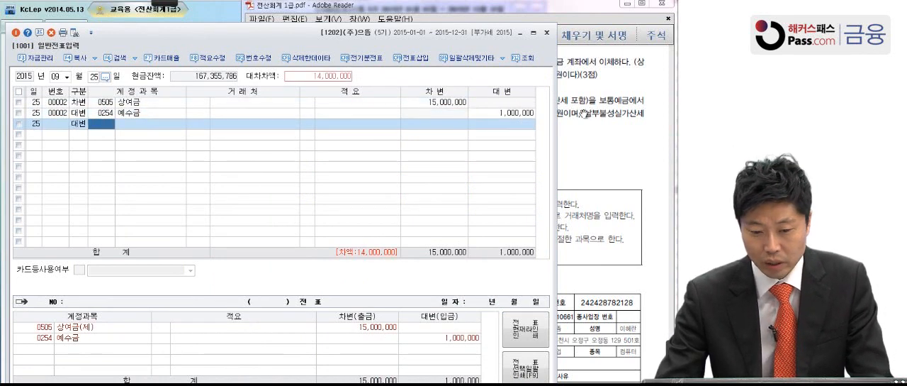
type("보통")
key("Return")
key("Return")
key("Return")
key("Return")
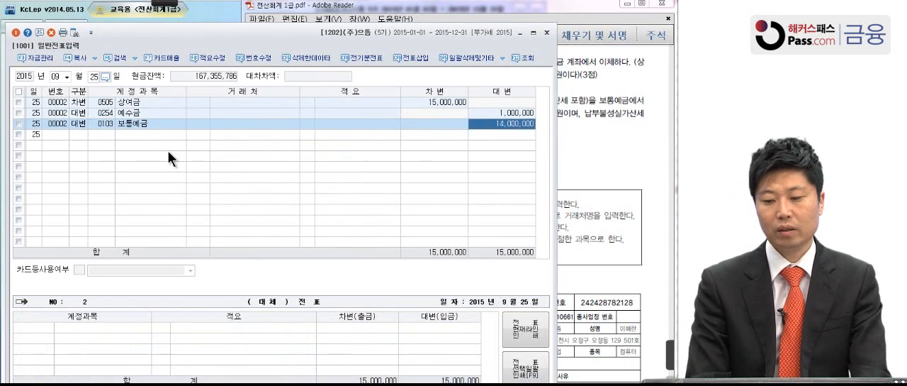
key("Return")
Read the September 27 VAT payment item in the exam PDF
left_click(568, 111)
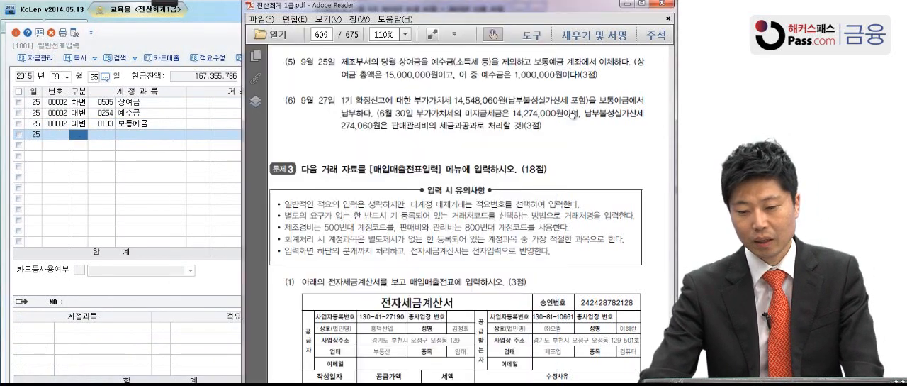
scroll(567, 112, "down", 1)
left_click_drag(558, 139, 560, 121)
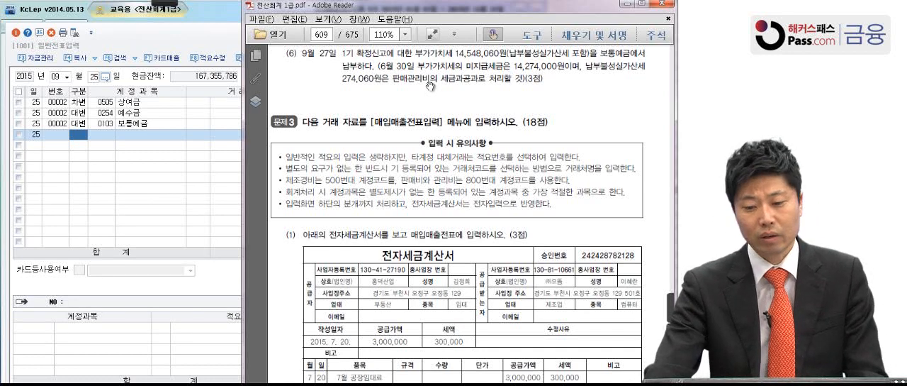
Look up the existing June 30 voucher in 일반전표입력 to examine its VAT entries
left_click(173, 170)
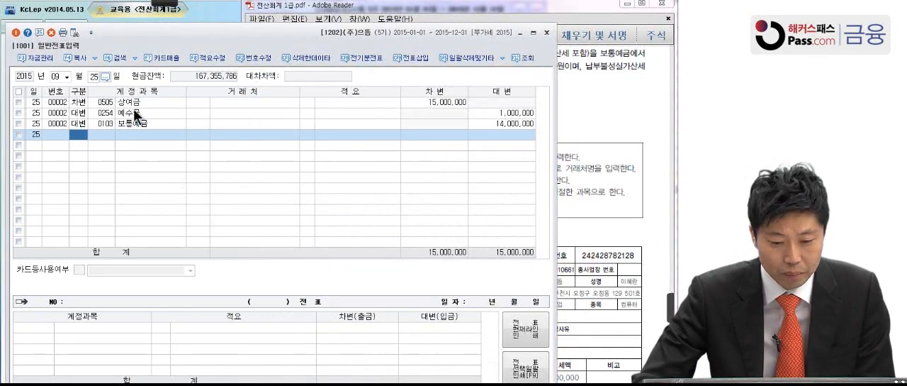
left_click(67, 74)
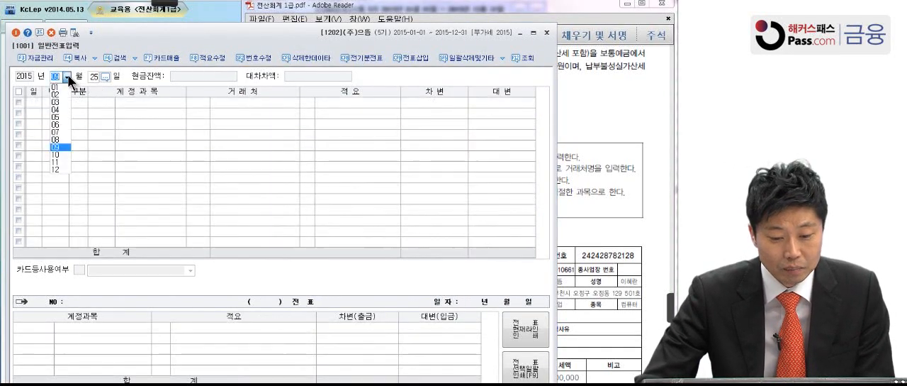
left_click(61, 128)
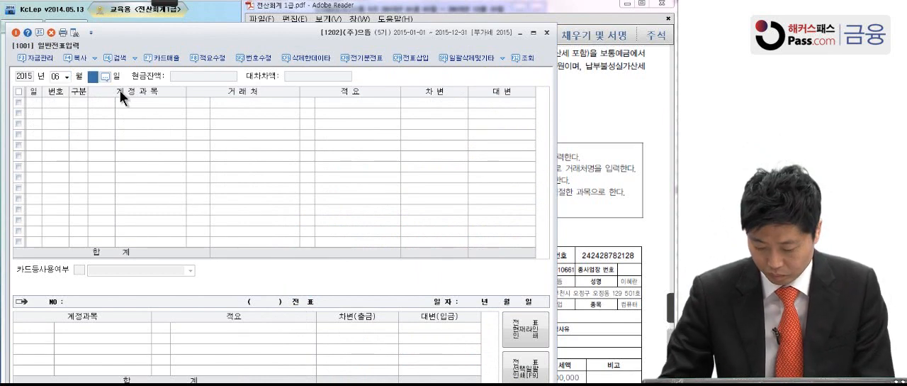
type("30")
key("Return")
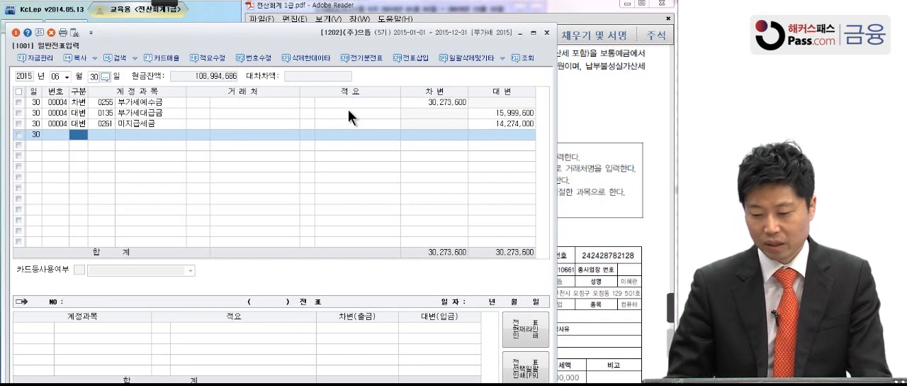
Turn on the annotation pen and handwrite a sample sales entry: 현금 1,100 / 매출 1,000 and VAT예수금 100
left_click(162, 4)
left_click(31, 25)
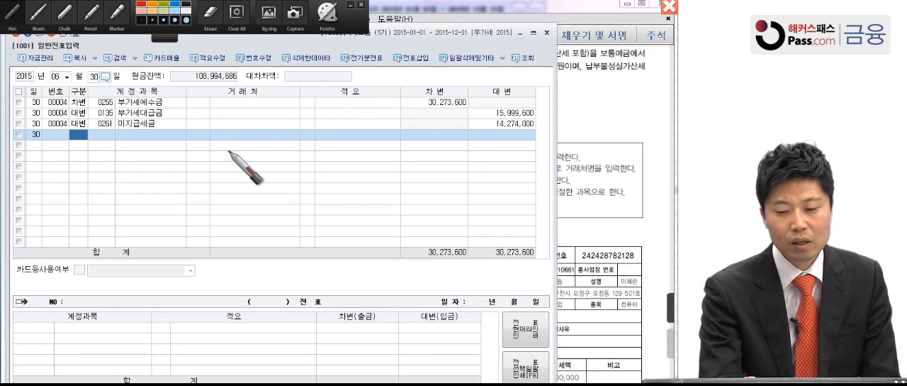
mouse_move(345, 142)
left_mouse_down()
mouse_move(345, 153)
mouse_move(362, 152)
left_mouse_up()
mouse_move(369, 141)
left_mouse_down()
mouse_move(368, 151)
mouse_move(390, 142)
mouse_move(407, 168)
left_mouse_up()
left_click_drag(521, 164, 512, 137)
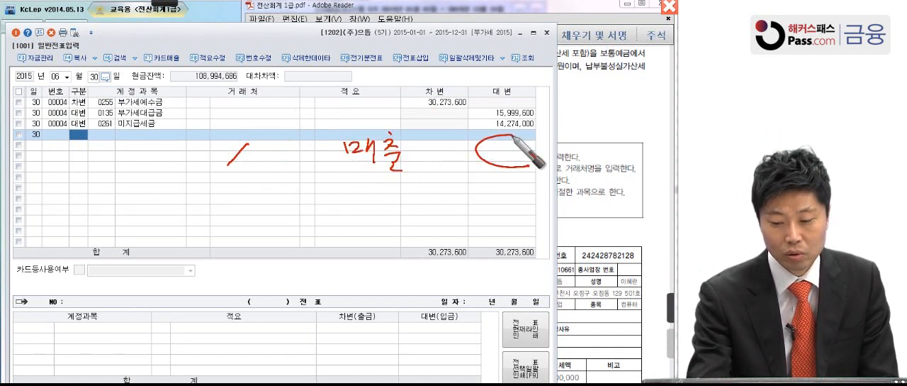
mouse_move(336, 177)
left_mouse_down()
mouse_move(361, 178)
mouse_move(385, 202)
mouse_move(421, 192)
mouse_move(439, 207)
mouse_move(469, 210)
left_mouse_up()
left_click_drag(528, 192, 530, 204)
left_click_drag(491, 145, 487, 157)
left_click_drag(494, 155, 528, 158)
mouse_move(502, 197)
left_mouse_down()
mouse_move(507, 207)
mouse_move(543, 203)
left_mouse_up()
mouse_move(77, 146)
left_mouse_down()
mouse_move(89, 158)
mouse_move(123, 146)
mouse_move(134, 173)
left_mouse_up()
mouse_move(166, 147)
left_mouse_down()
mouse_move(179, 162)
mouse_move(187, 152)
mouse_move(211, 157)
left_mouse_up()
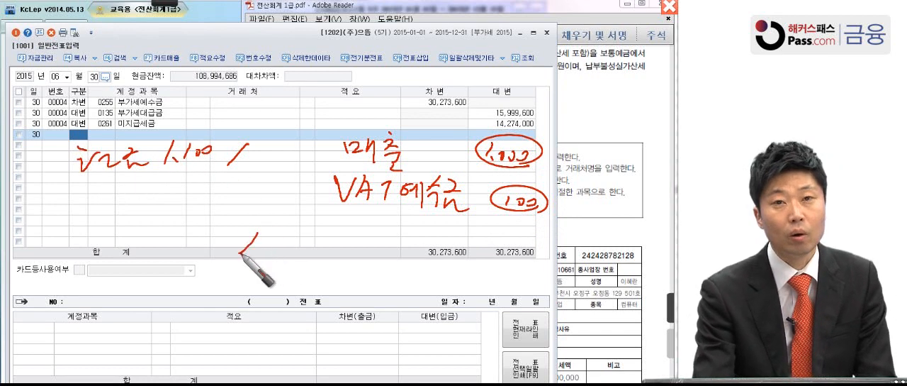
Handwrite a sample purchase entry below it: 원재료 500 and VAT대급금 50 / 현금 550
left_click_drag(239, 253, 247, 227)
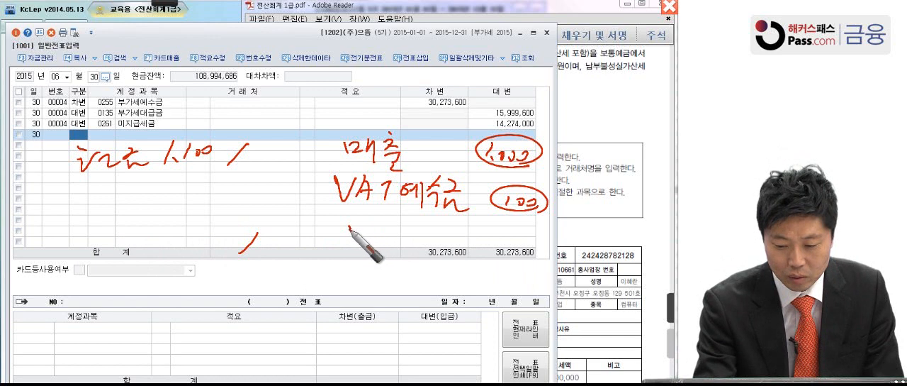
mouse_move(348, 227)
left_mouse_down()
mouse_move(376, 245)
mouse_move(410, 242)
left_mouse_up()
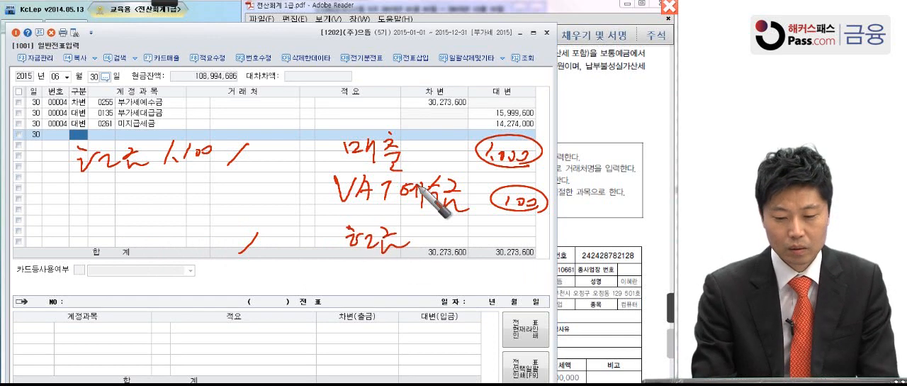
mouse_move(73, 236)
left_mouse_down()
mouse_move(61, 245)
mouse_move(92, 234)
mouse_move(117, 235)
mouse_move(153, 257)
mouse_move(219, 248)
left_mouse_up()
mouse_move(75, 271)
left_mouse_down()
mouse_move(105, 287)
mouse_move(124, 274)
mouse_move(168, 282)
mouse_move(177, 272)
mouse_move(215, 285)
mouse_move(225, 277)
left_mouse_up()
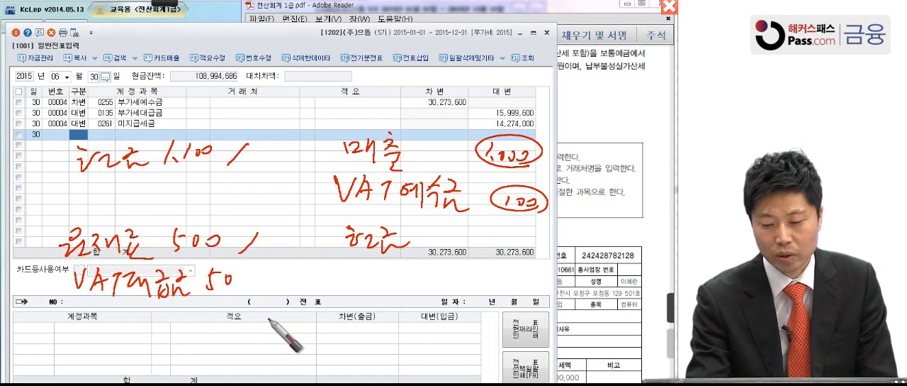
mouse_move(441, 238)
left_mouse_down()
mouse_move(451, 249)
mouse_move(453, 236)
left_mouse_up()
left_click_drag(460, 240, 495, 241)
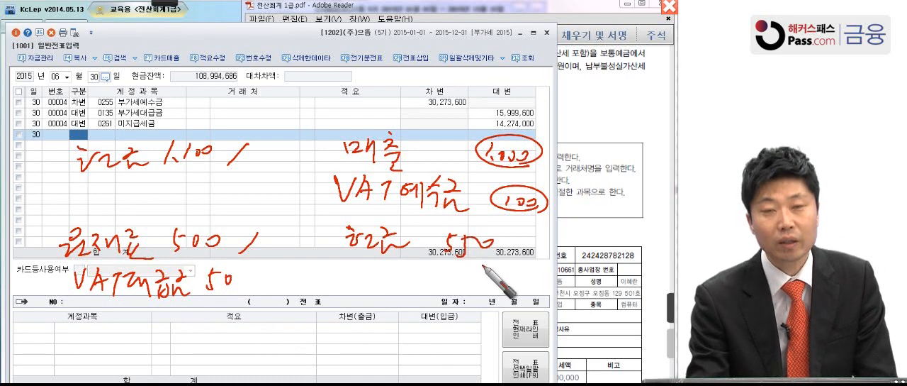
Underline and box the handwritten VAT대급금 50 and VAT예수금 100 lines in red, marking the related amounts
left_click_drag(326, 211, 557, 218)
left_click_drag(46, 301, 255, 296)
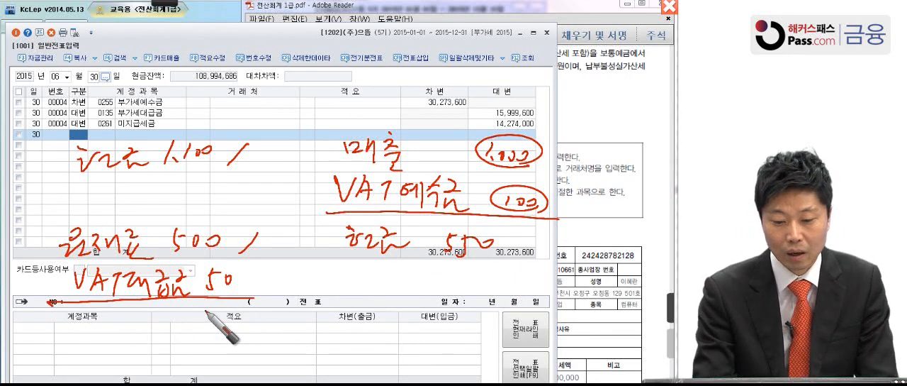
left_click_drag(225, 255, 220, 258)
left_click_drag(507, 253, 504, 261)
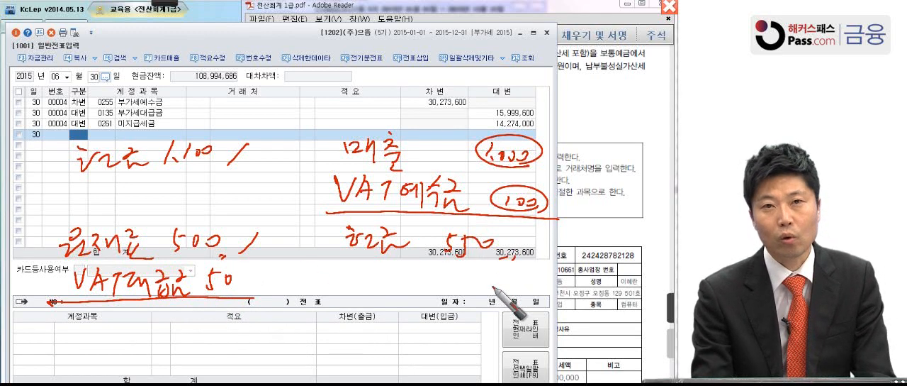
mouse_move(55, 298)
left_mouse_down()
mouse_move(124, 262)
mouse_move(259, 264)
mouse_move(253, 303)
left_mouse_up()
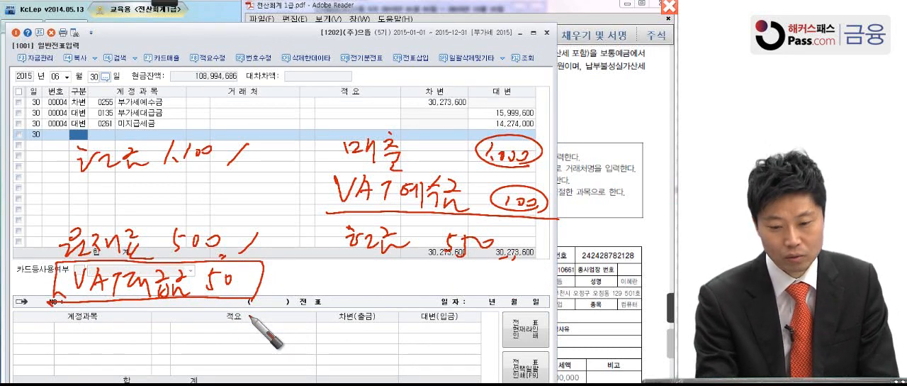
left_click_drag(255, 285, 259, 294)
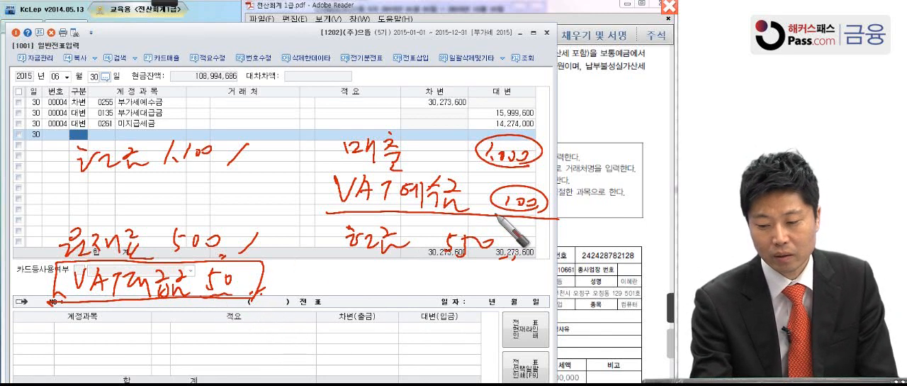
left_click_drag(564, 214, 567, 218)
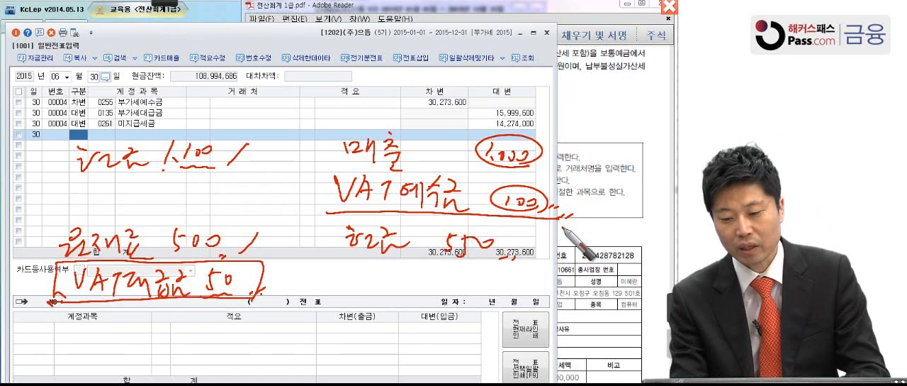
mouse_move(323, 213)
left_mouse_down()
mouse_move(326, 178)
mouse_move(543, 177)
left_mouse_up()
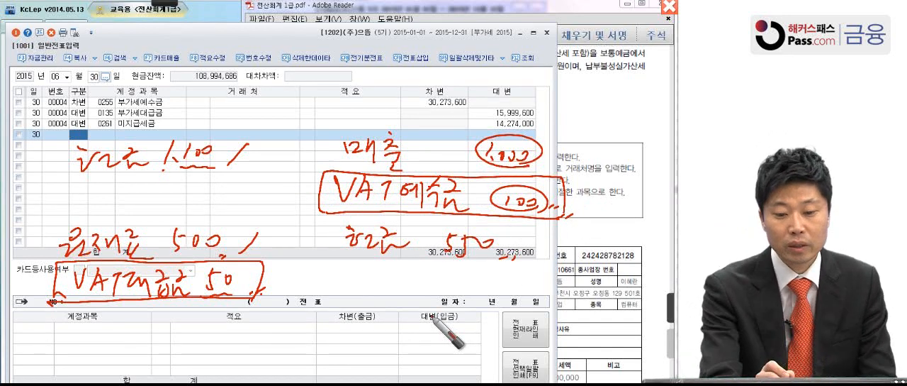
Mark the June 30 date, the 30,273,600 부가세예수금 and the 15,999,600 부가세대급금 in red, and draw a divider slash for another entry
left_click_drag(32, 80, 72, 83)
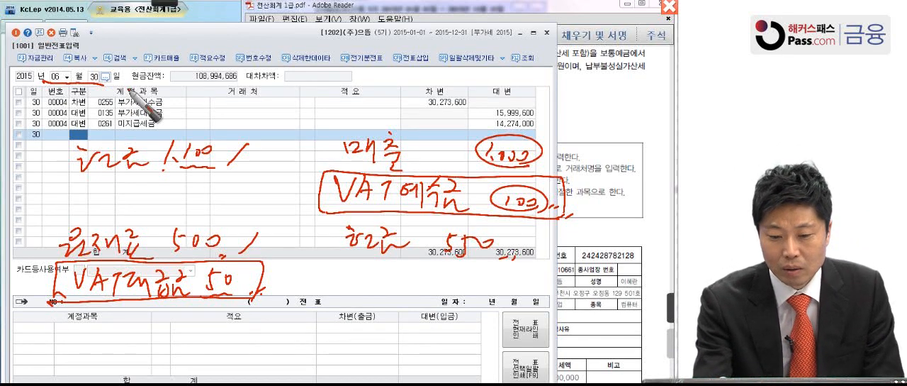
left_click_drag(417, 104, 544, 115)
left_click_drag(563, 214, 592, 204)
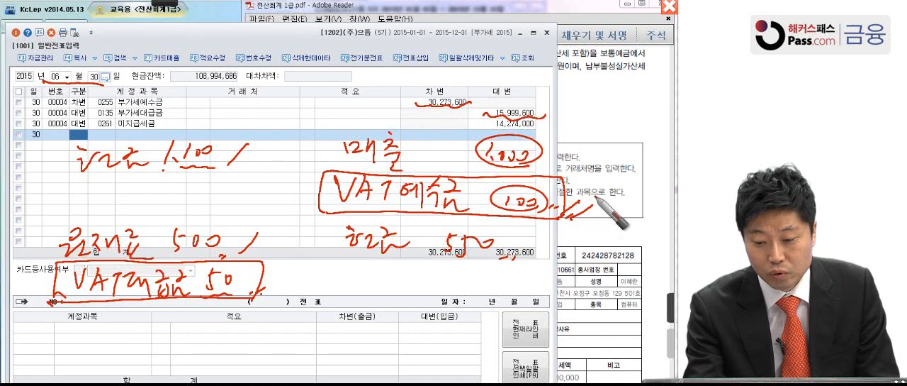
left_click_drag(306, 339, 265, 380)
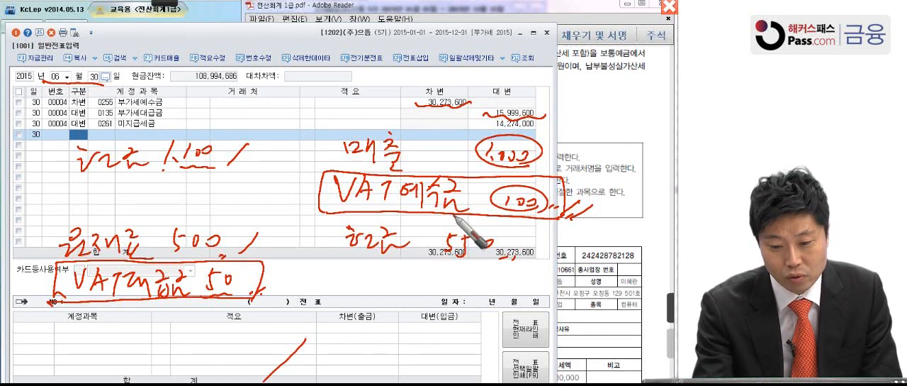
mouse_move(410, 86)
left_mouse_down()
mouse_move(425, 105)
mouse_move(471, 106)
left_mouse_up()
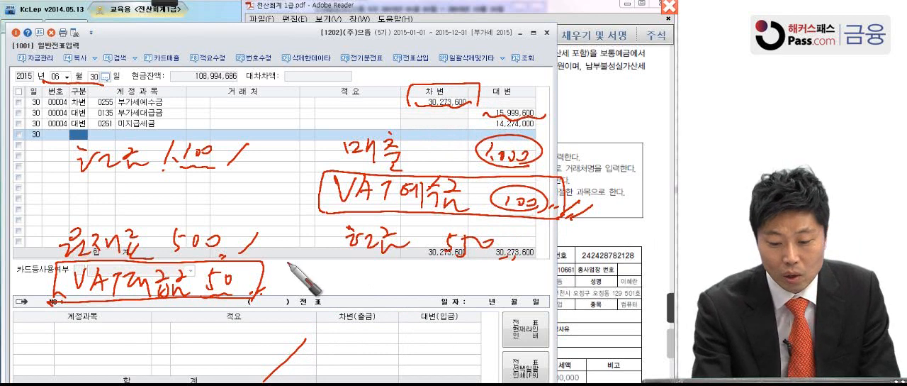
mouse_move(483, 114)
left_mouse_down()
mouse_move(523, 103)
mouse_move(543, 116)
left_mouse_up()
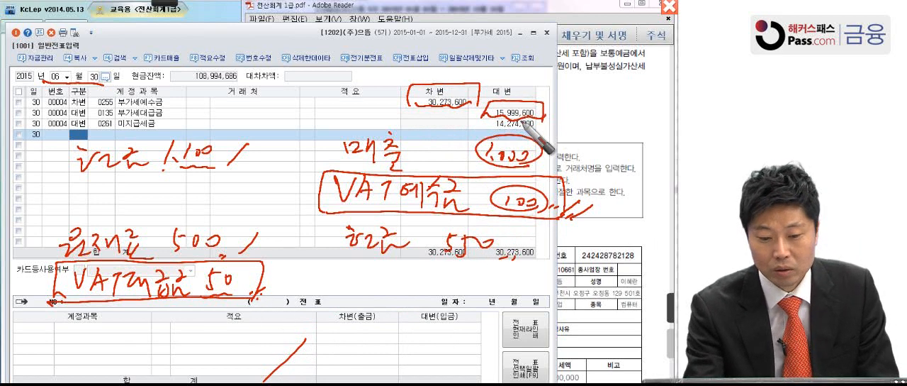
left_click_drag(391, 92, 409, 91)
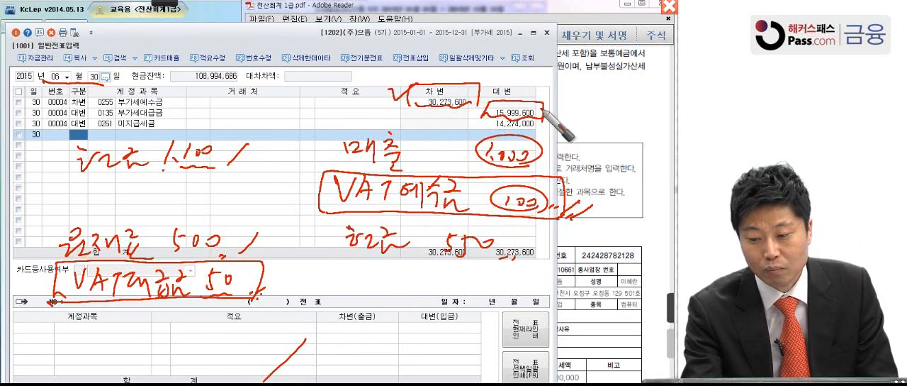
Box the 14,274,000 credit amount, circle 미지급세금 in red, and add pen marks beside the June 30 entry lines
left_click(563, 121)
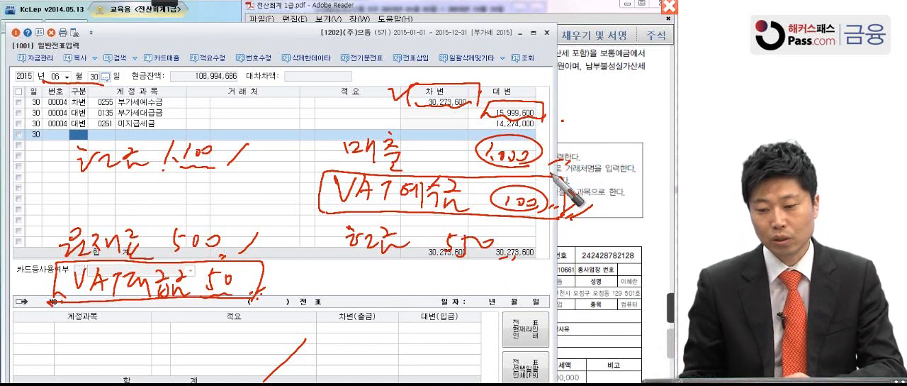
left_click(176, 105)
left_click(173, 120)
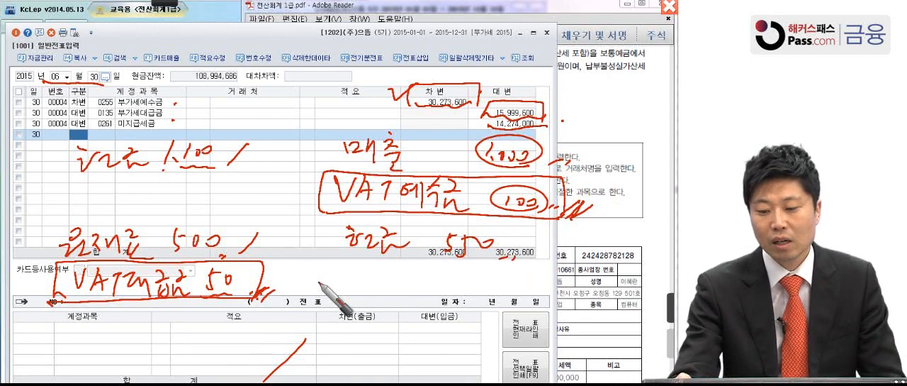
left_click_drag(556, 128, 552, 134)
left_click_drag(570, 128, 566, 134)
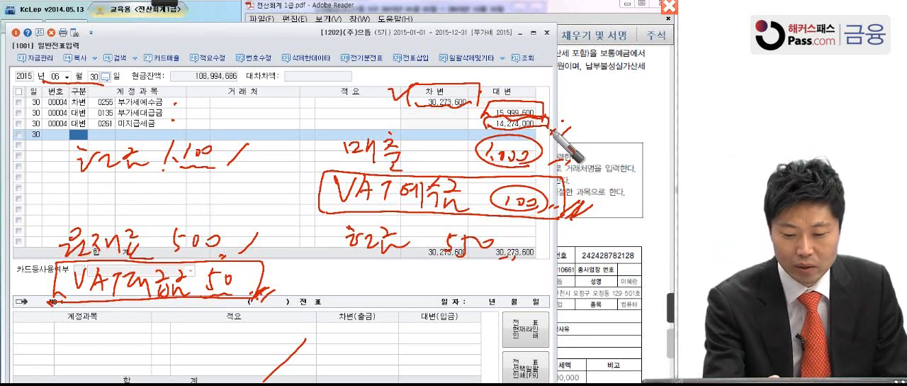
left_click_drag(169, 119, 170, 124)
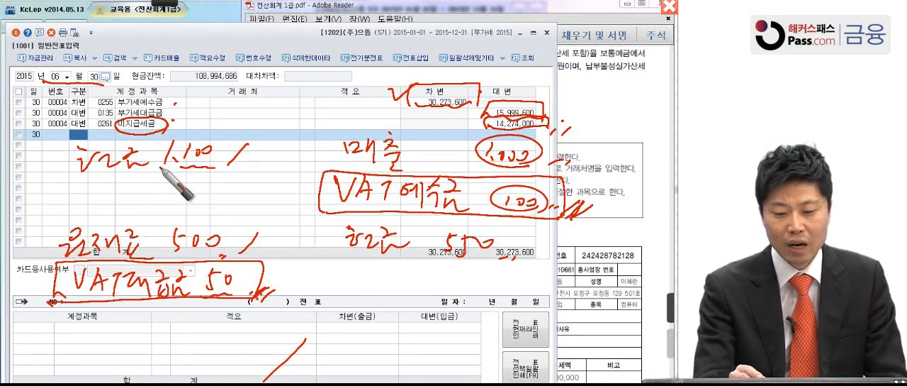
left_click(174, 105)
left_click(174, 122)
left_click(171, 136)
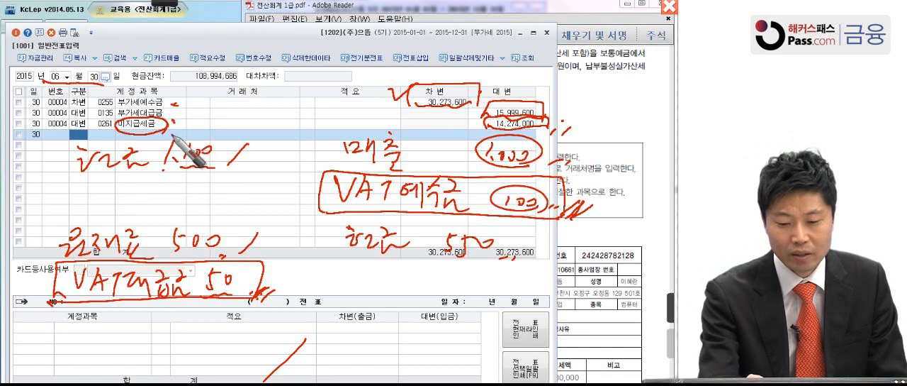
left_click(175, 169)
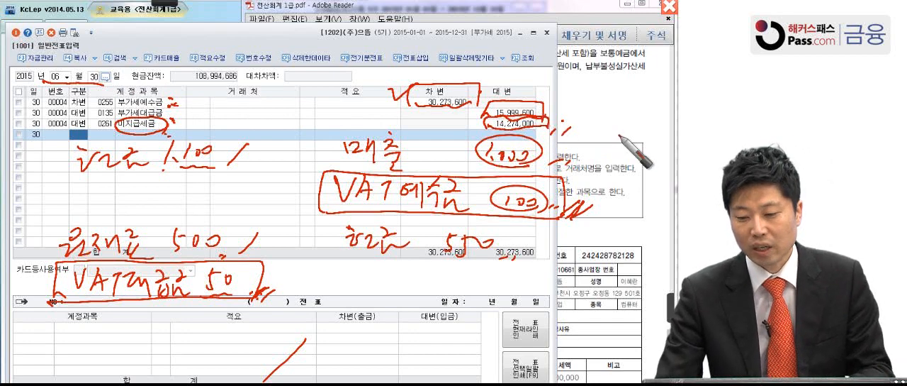
Close the annotation pen and set the 일반전표입력 date to September 27
left_click(669, 7)
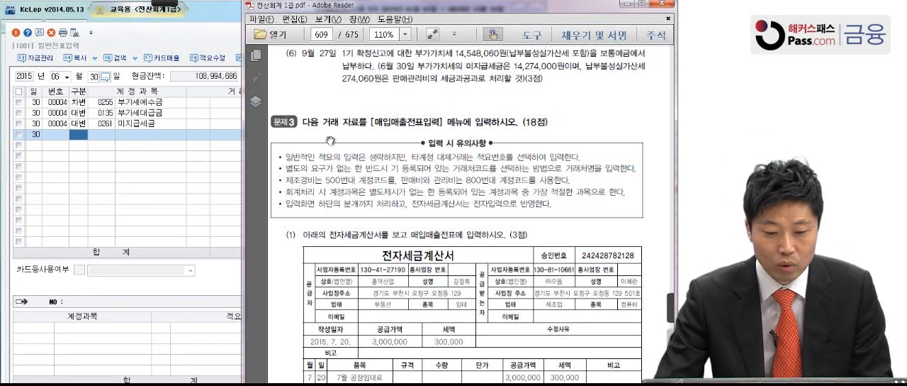
left_click(62, 78)
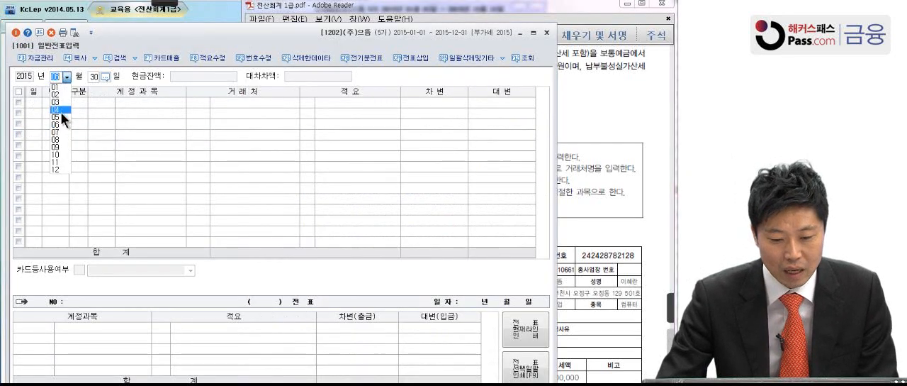
left_click(59, 145)
type("27")
key("Return")
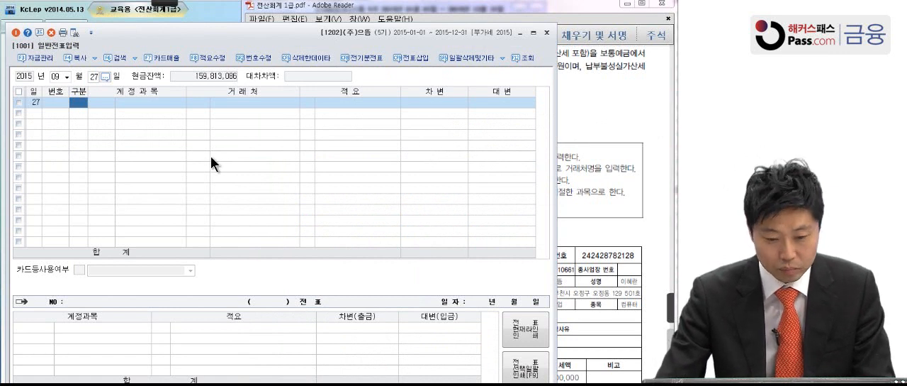
Start a debit (차변) line on September 27 with account 0261 미지급세금
type("3")
key("Return")
type("미지급")
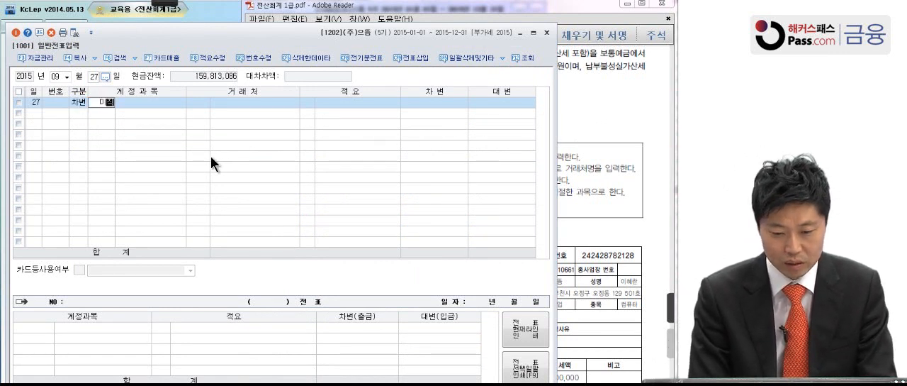
key("Return")
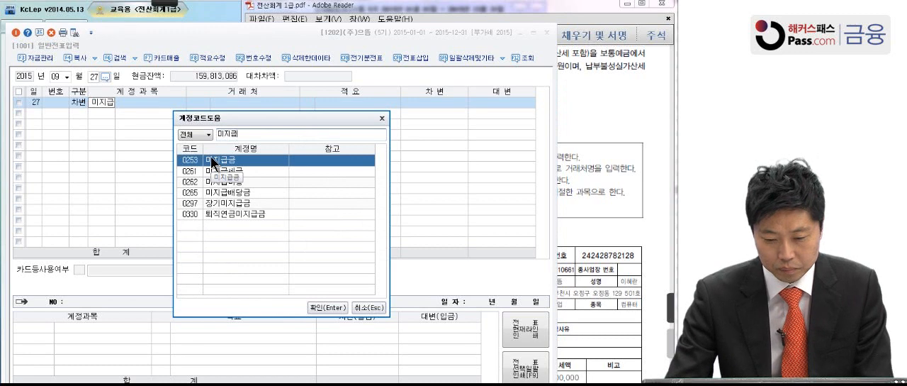
left_click(210, 167)
key("Return")
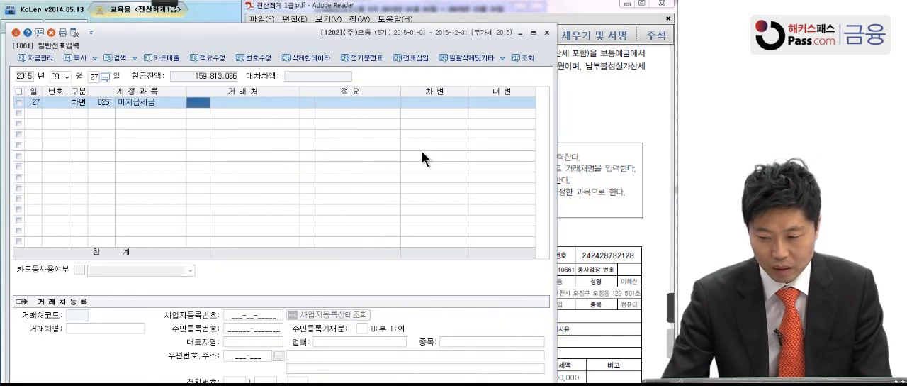
Check the 미지급세금 amount in the exam PDF and enter 14,274,000 as that line's debit
left_click(565, 128)
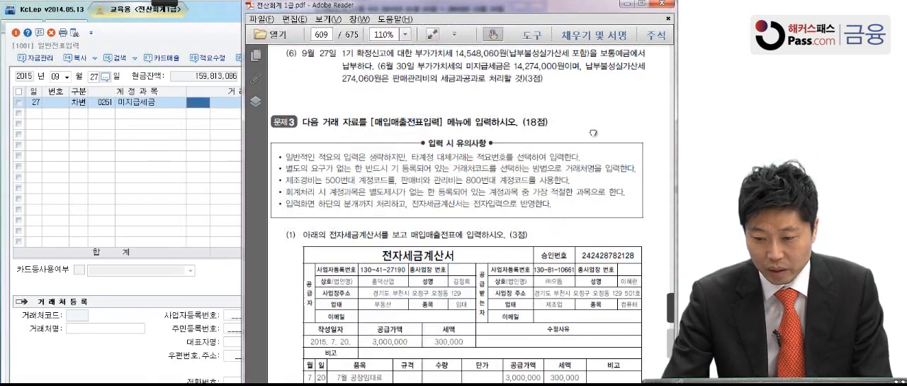
left_click(187, 178)
left_click(416, 101)
type("14")
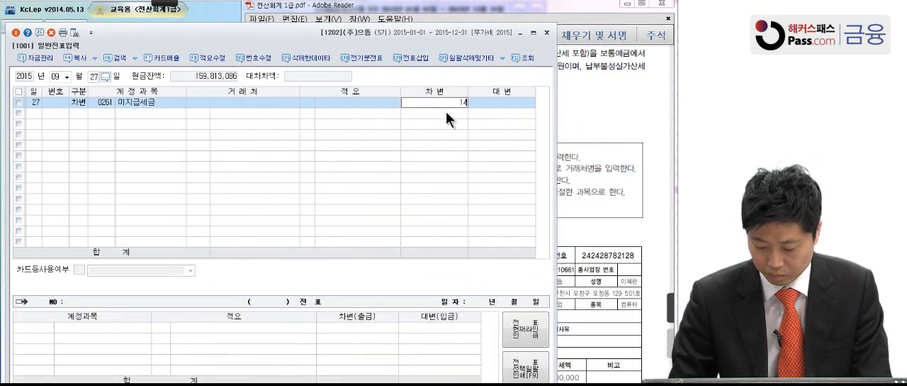
type(",274,000")
key("Return")
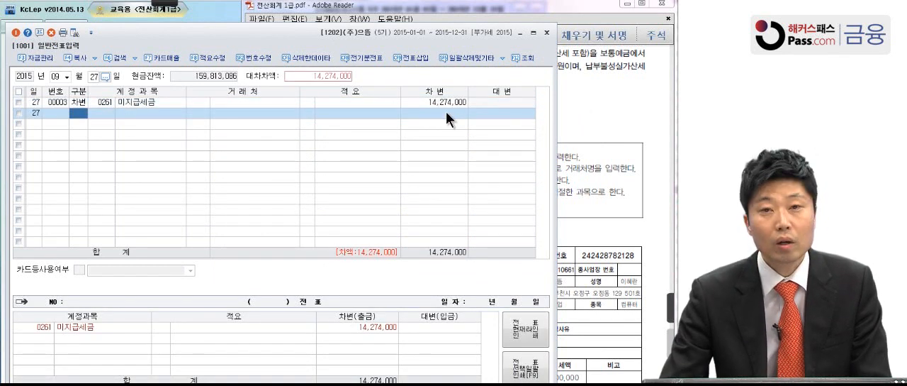
Start a second debit line with the 판매관리비 account 0817 세금과공과
type("3")
type("세금")
key("Return")
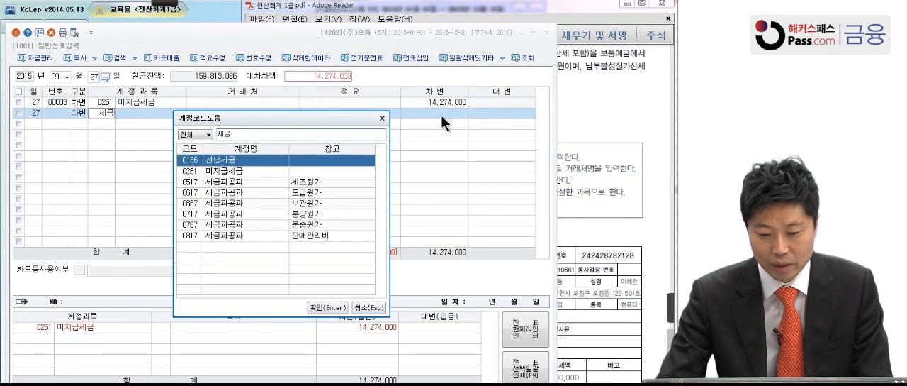
left_click(232, 235)
key("Return")
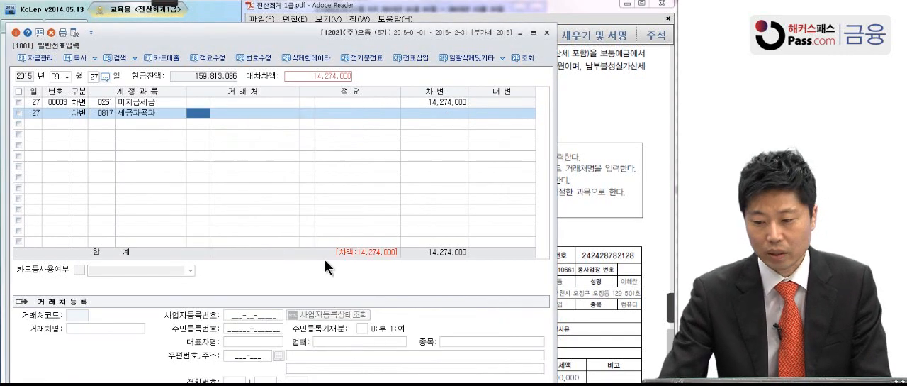
Check the 납부불성실가산세 in the exam PDF and enter 274,060 as the 세금과공과 debit
left_click(611, 175)
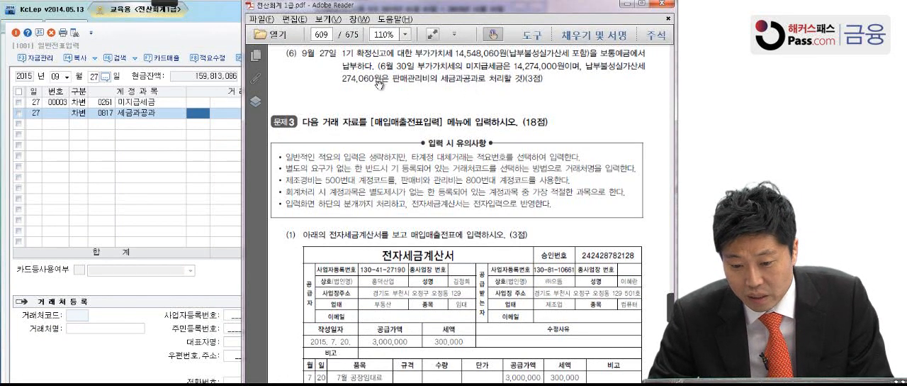
left_click(209, 131)
double_click(459, 118)
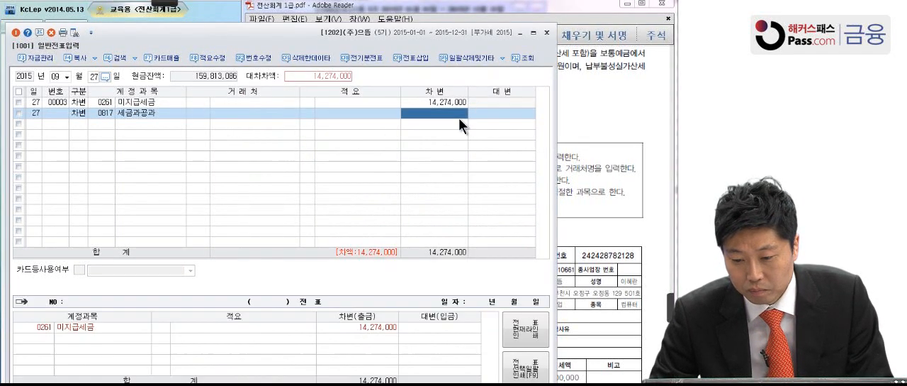
type("2740000")
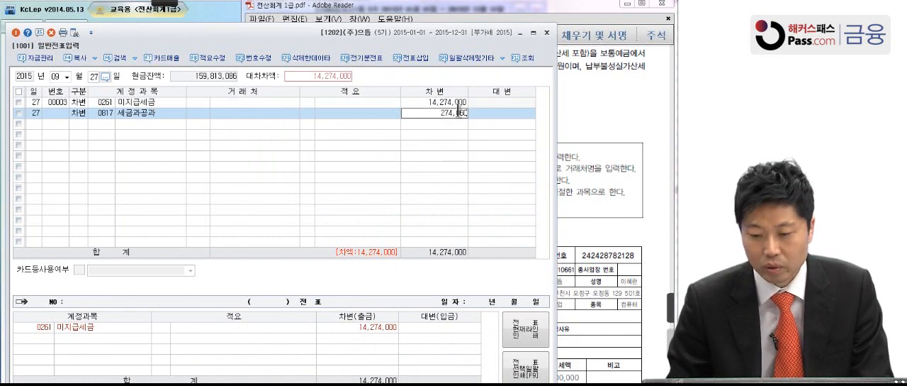
key("Return")
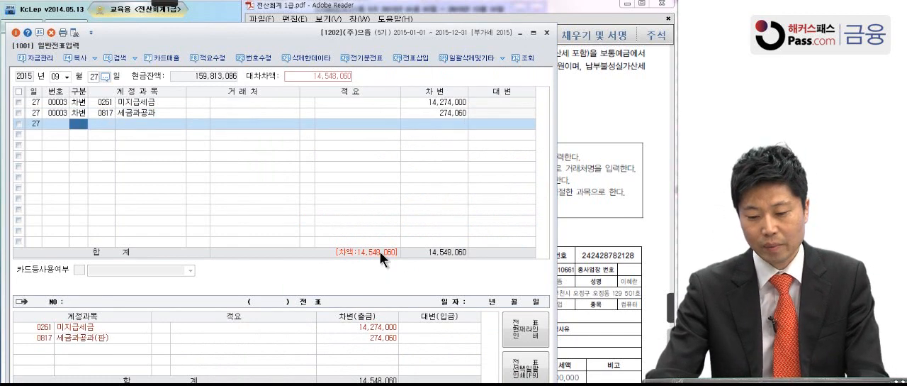
Complete the entry with a credit (대변) line for 0103 보통예금 at the 14,548,060 balance, and return to the exam PDF
left_click(571, 127)
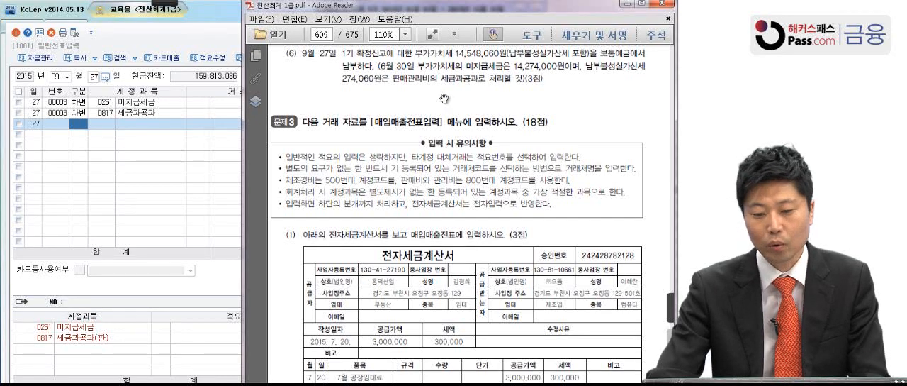
left_click(139, 182)
type("4")
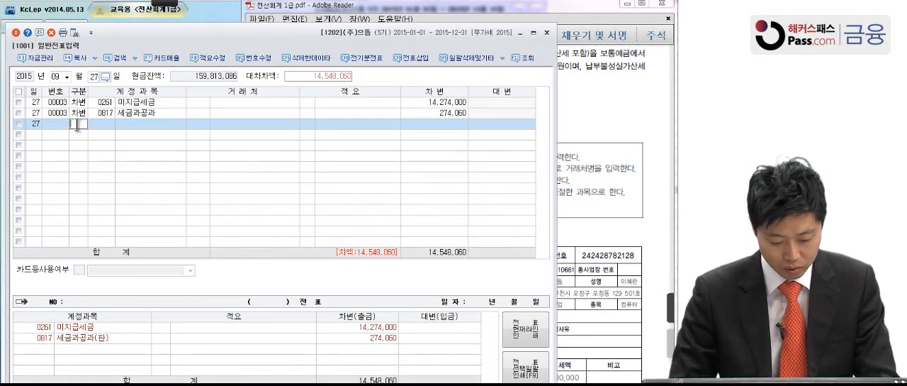
key("Return")
type("보통")
key("Return")
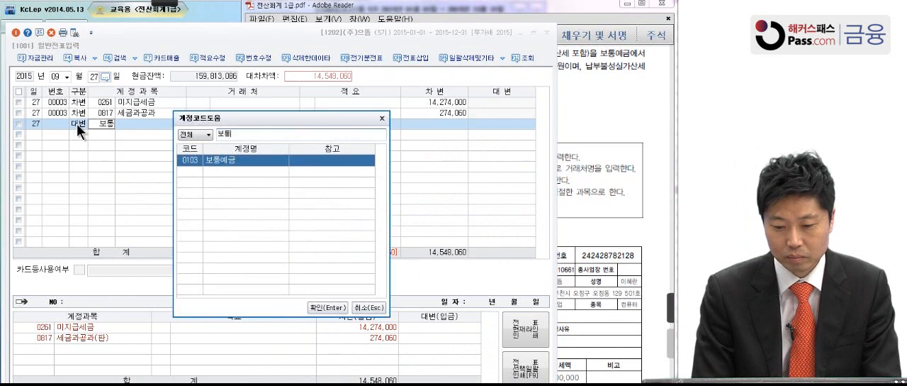
key("Return")
key("Return")
key("Return")
key("Return")
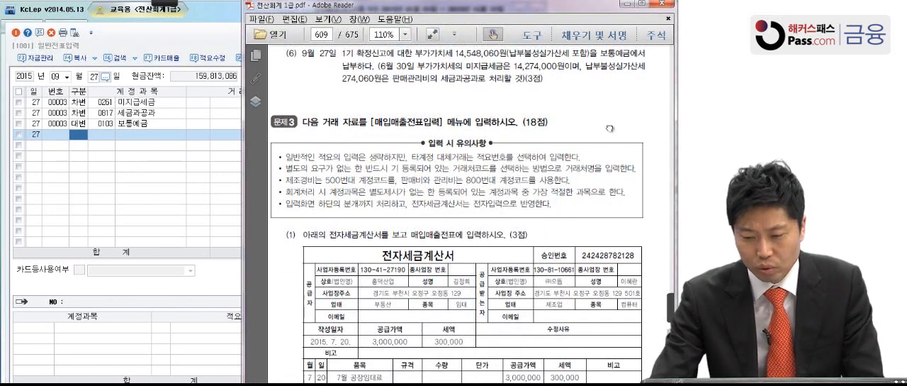
left_click(610, 145)
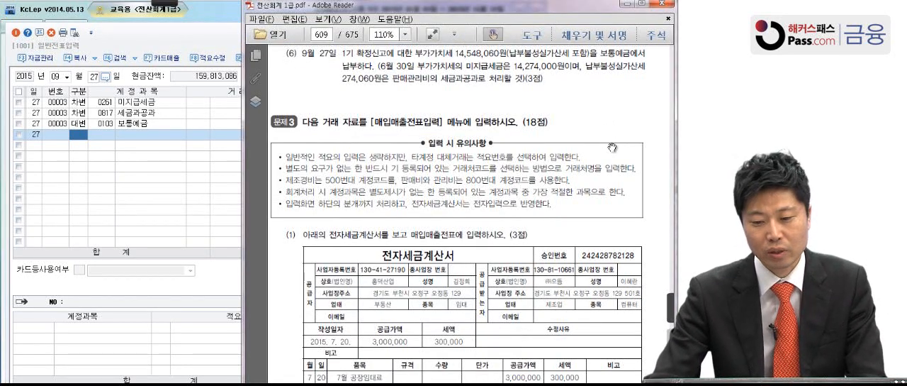